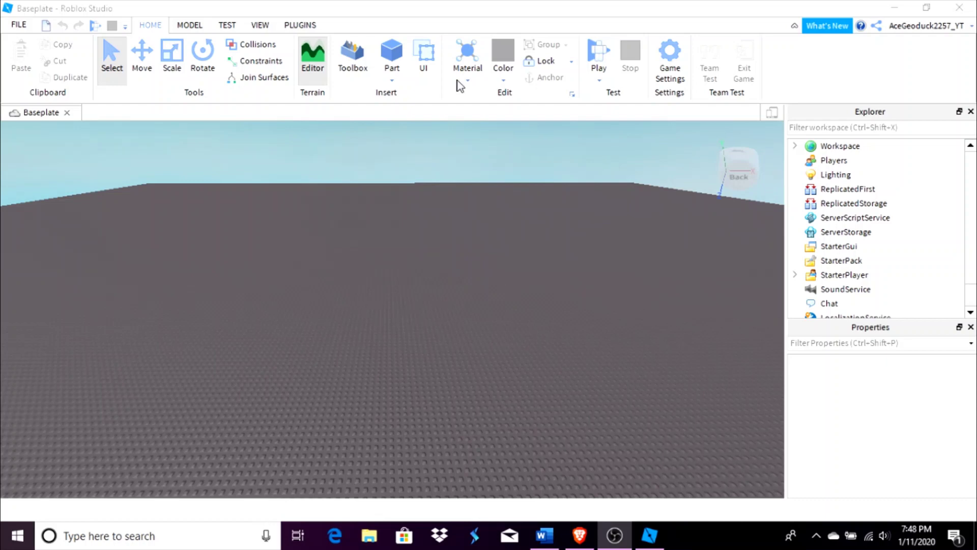
Start the Traffic Signals plugin and set up a new signal system with 4 Directions.
left_click(299, 25)
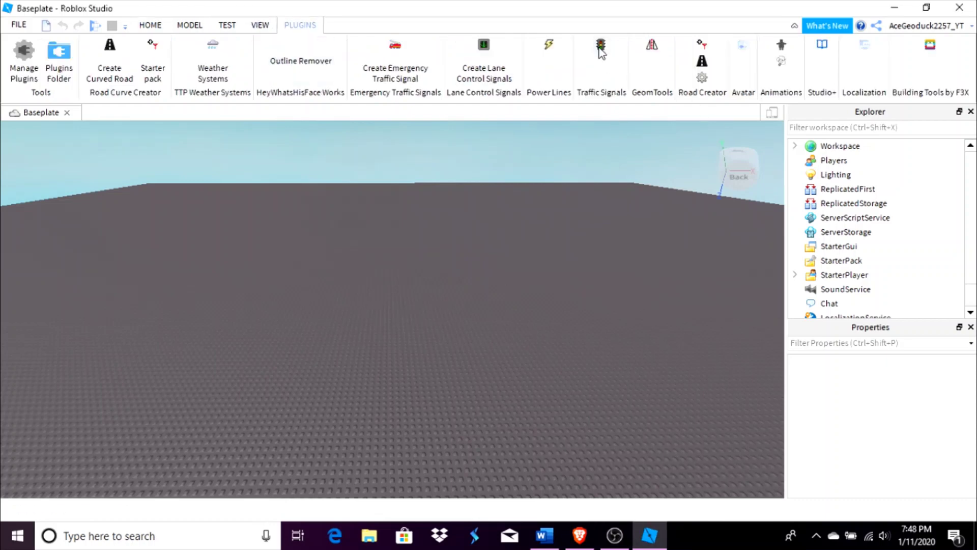
left_click(600, 47)
left_click(392, 275)
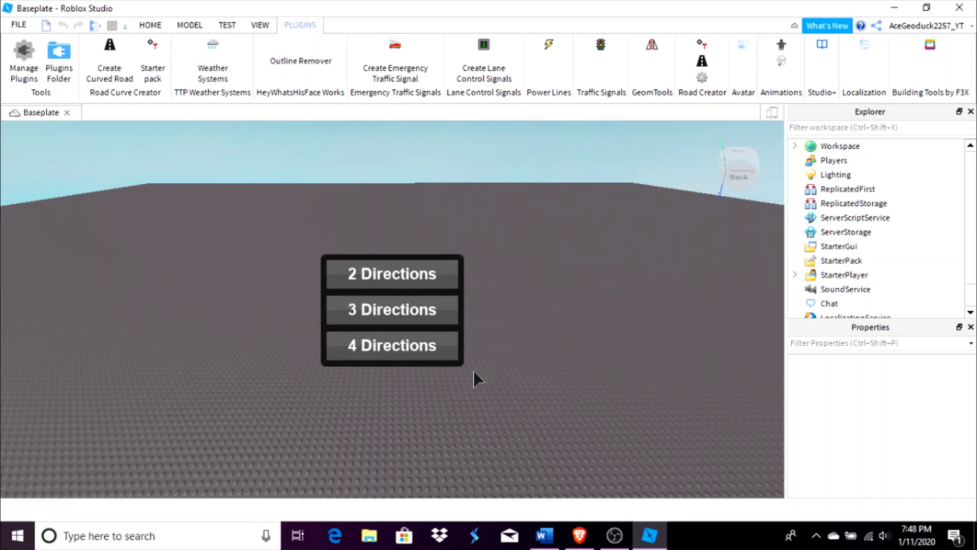
left_click(429, 345)
left_click(405, 389)
left_click(357, 445)
left_click(355, 443)
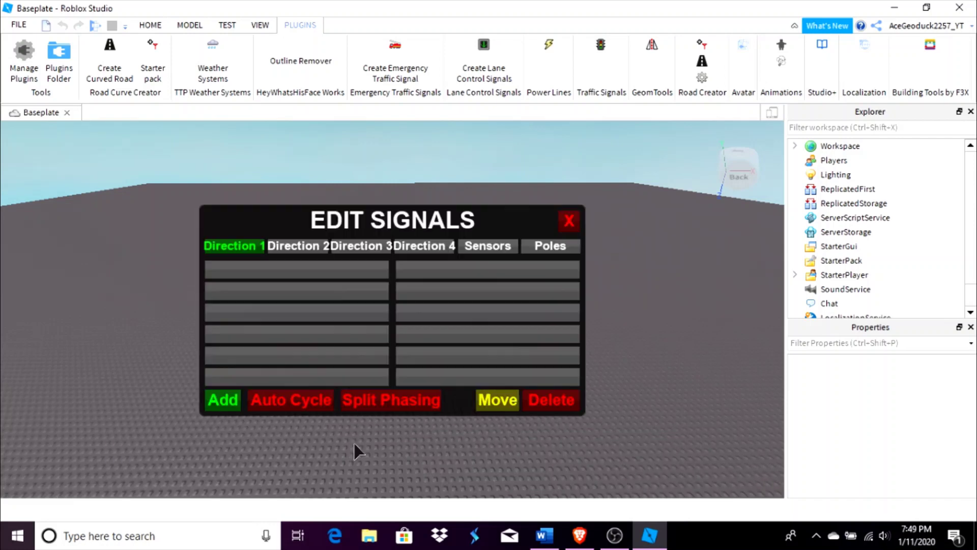
Add a mast-arm pole, rotate it in 90-degree increments so the arm runs crosswise, and place it on the baseplate.
left_click(549, 247)
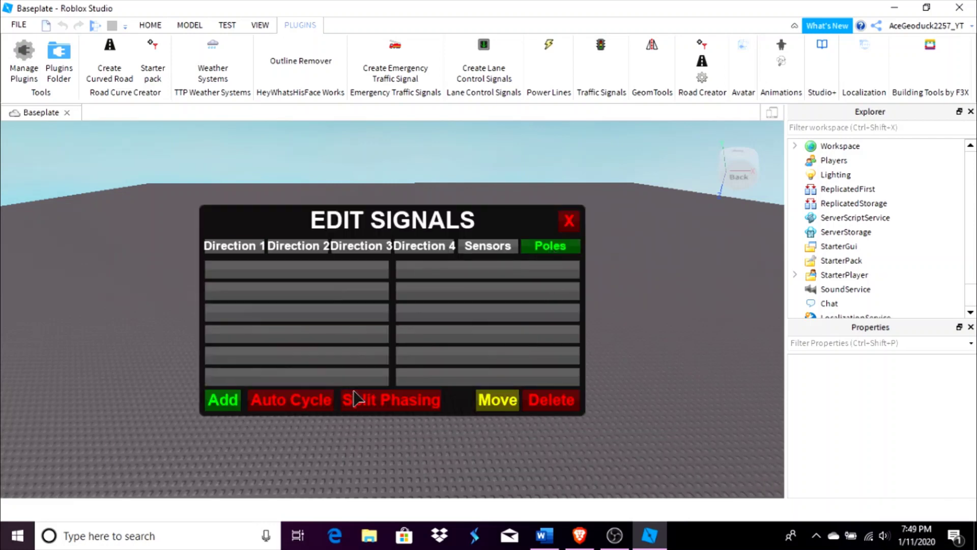
left_click(222, 399)
left_click(337, 293)
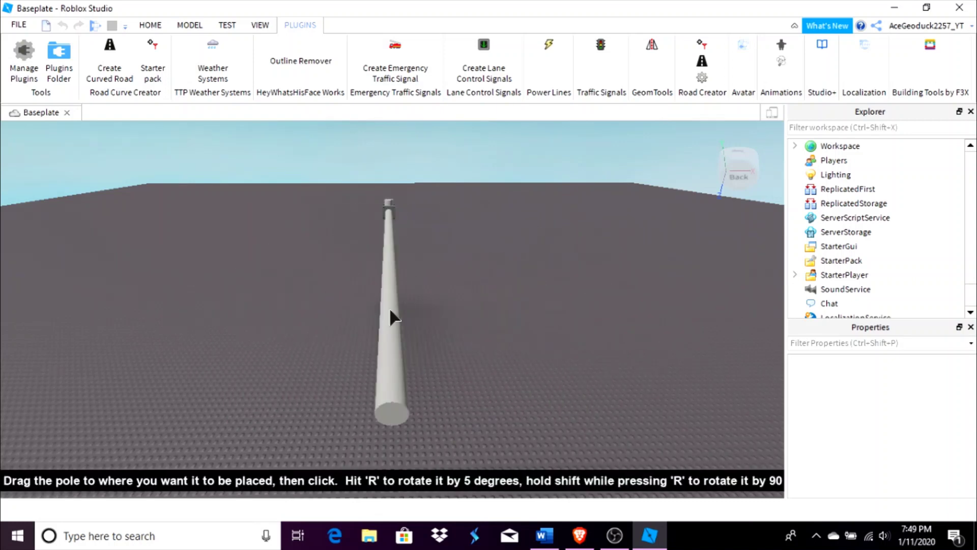
key("shift+r")
key("shift+r")
key("shift+r")
left_click(465, 327)
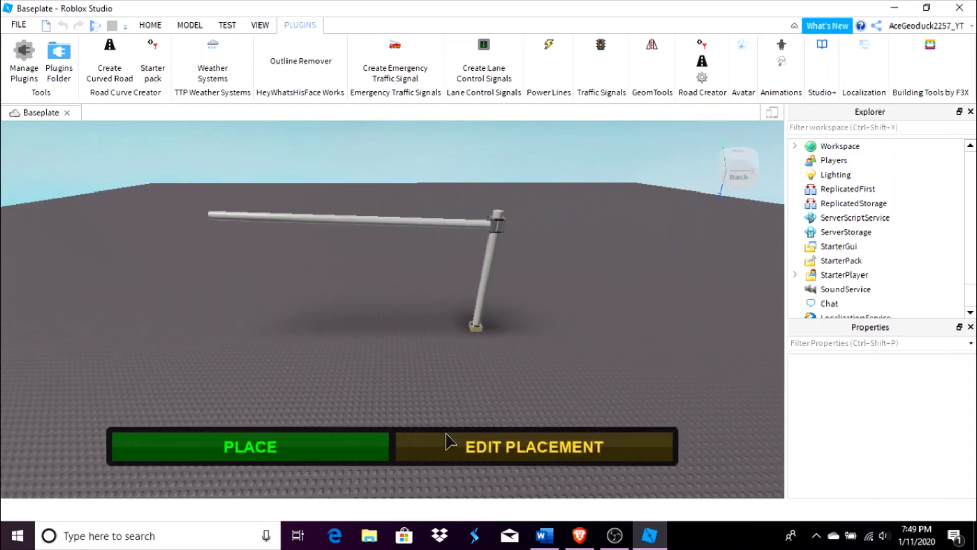
left_click(334, 452)
Configure a three-section red-yellow-green signal for Direction 1 with the plain style, a black frame and tunnel visors.
left_click(254, 250)
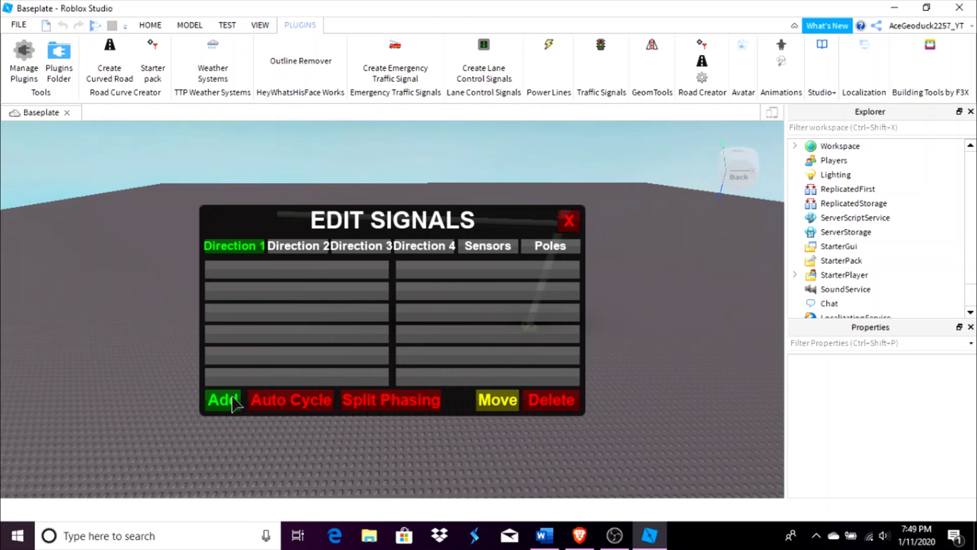
left_click(222, 399)
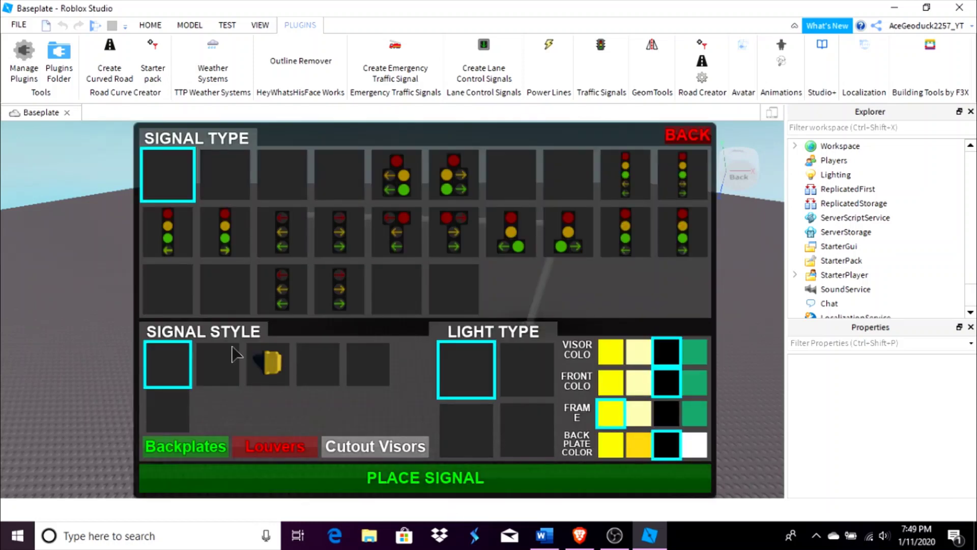
left_click(224, 367)
left_click(666, 412)
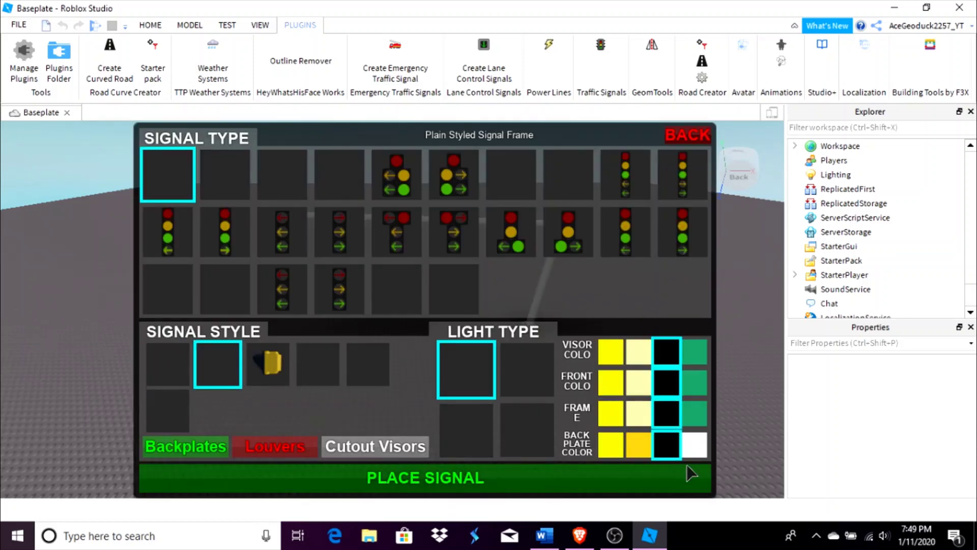
left_click(423, 450)
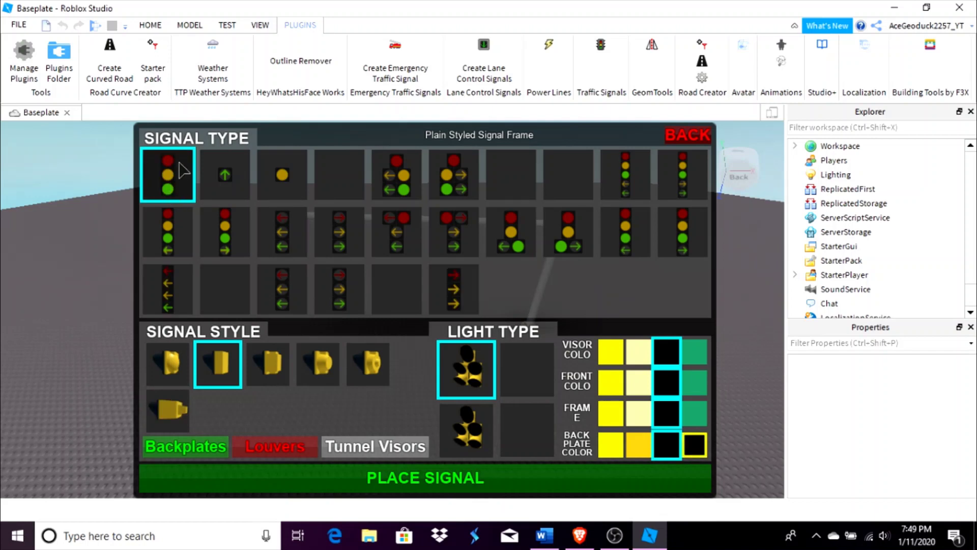
left_click(464, 485)
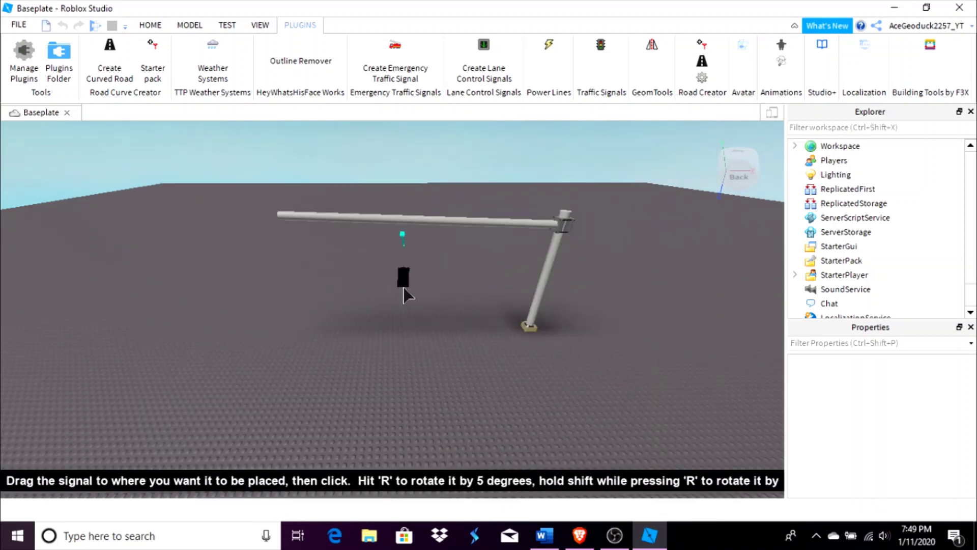
Place the red-yellow-green signal near the middle of the mast arm.
scroll(444, 321, "up", 3)
scroll(445, 271, "up", 2)
right_click_drag(445, 270, 443, 266)
scroll(443, 266, "down", 4)
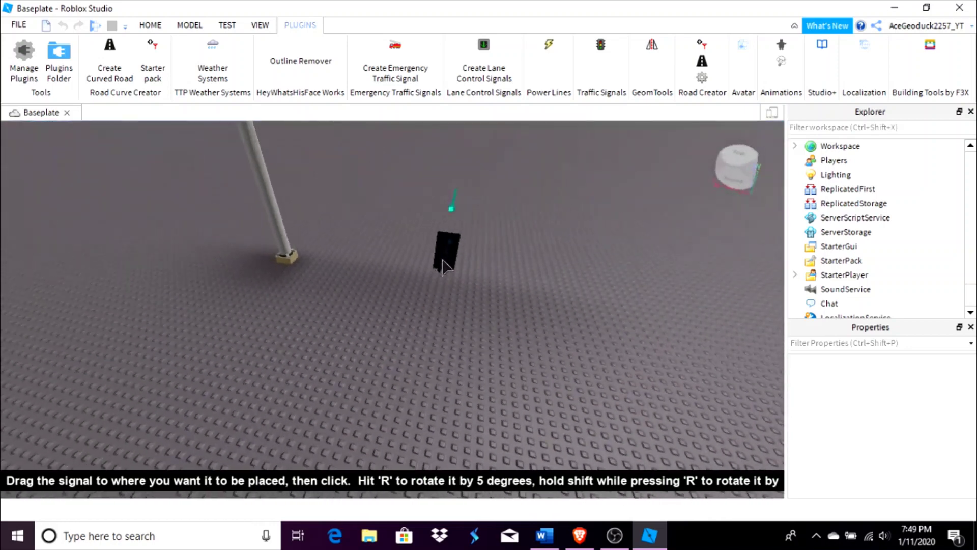
left_click(417, 181)
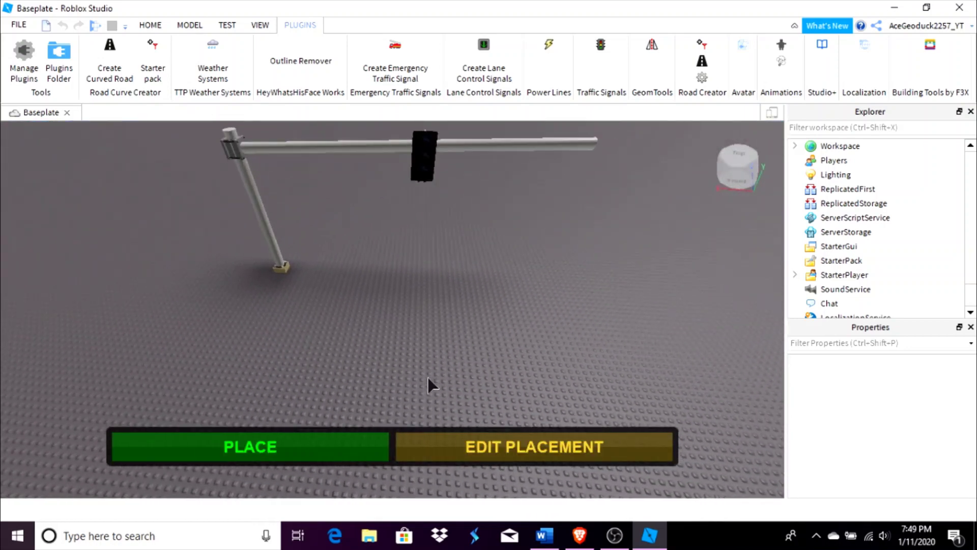
left_click(349, 455)
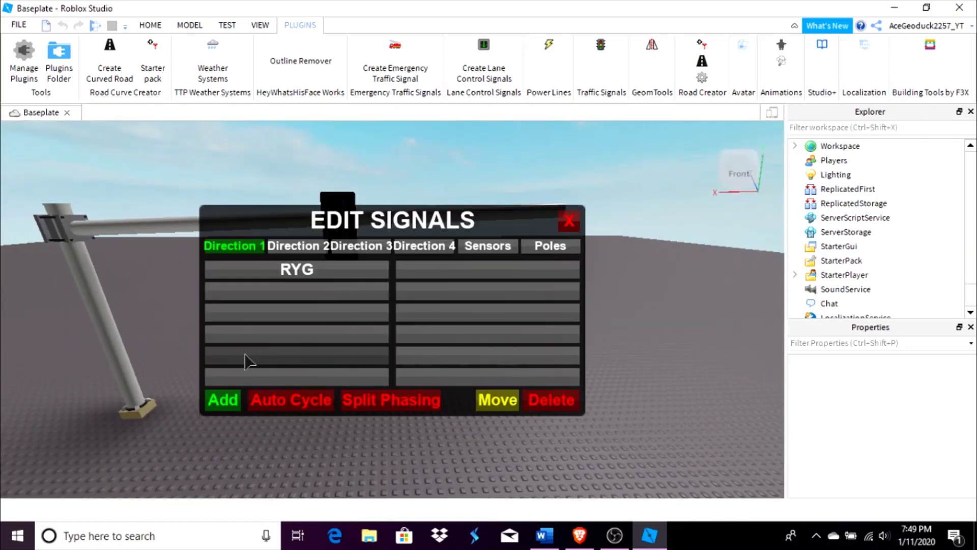
Add a second red-yellow-green signal to Direction 1 near the free end of the mast arm.
left_click(219, 407)
left_click(400, 486)
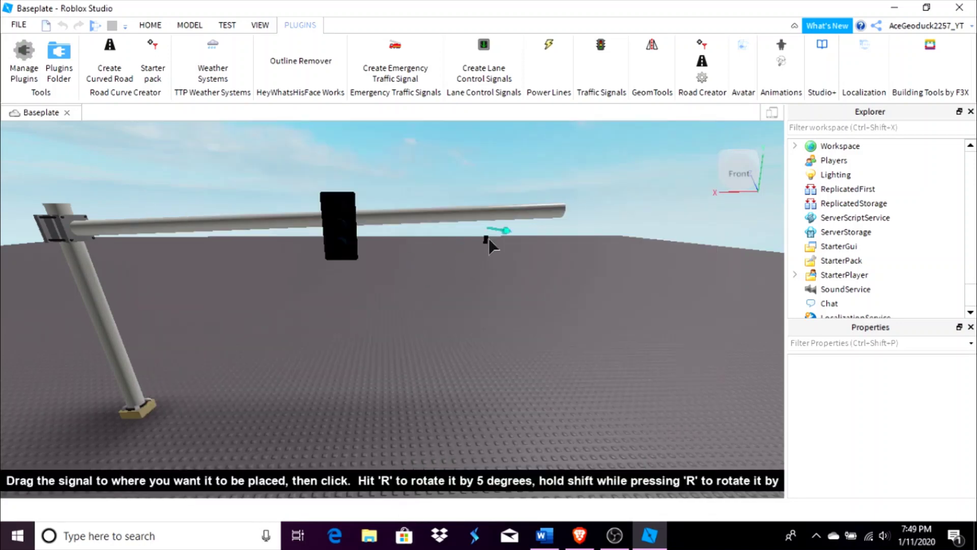
left_click(532, 218)
left_click(356, 447)
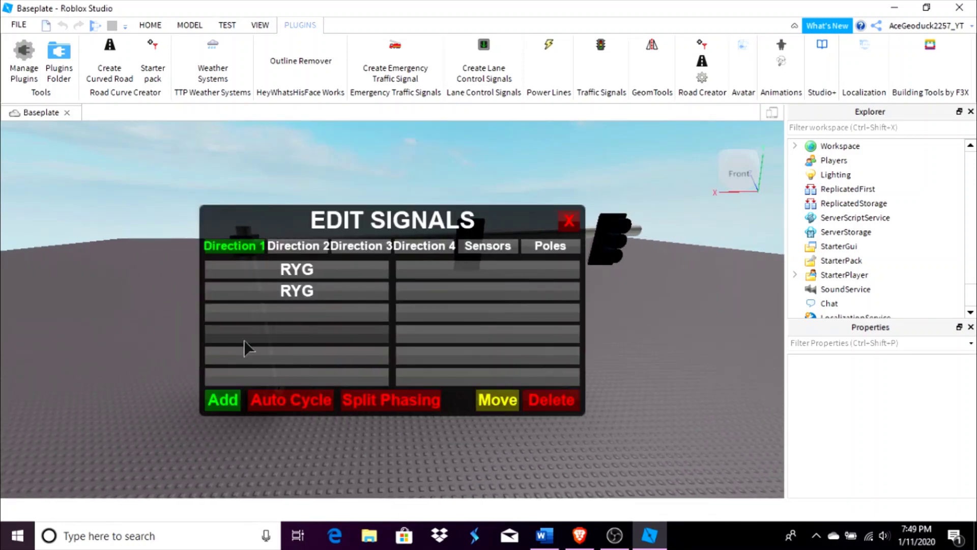
Add a 3 Section Protected Left signal to Direction 1 on the arm near the pole, adjusting its placement, and close the signal editor.
left_click(224, 399)
left_click(280, 231)
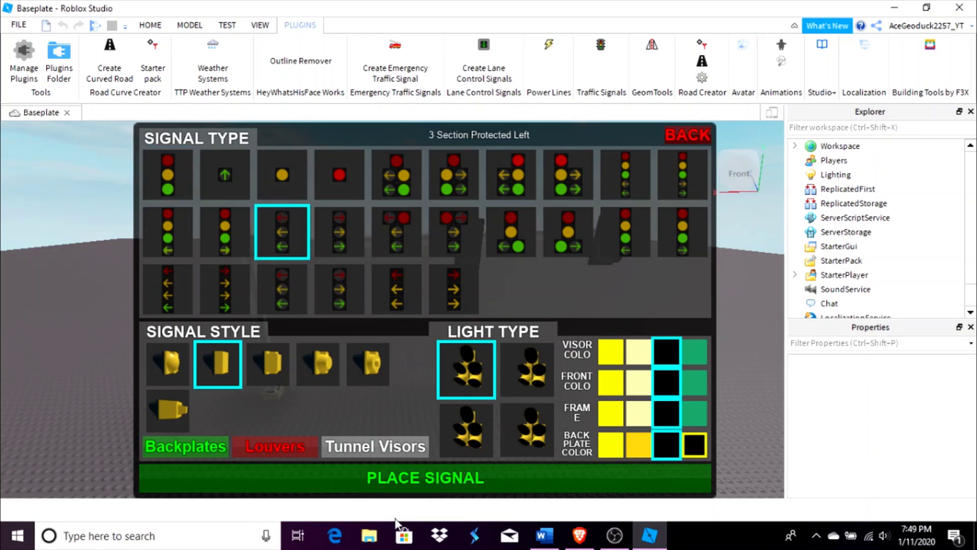
left_click(400, 478)
left_click(412, 313)
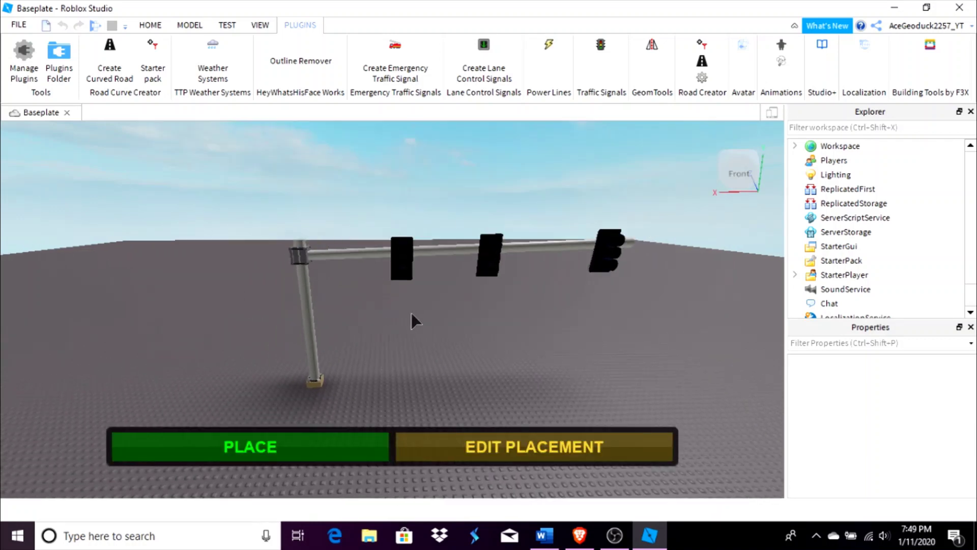
left_click(405, 444)
left_click(366, 258)
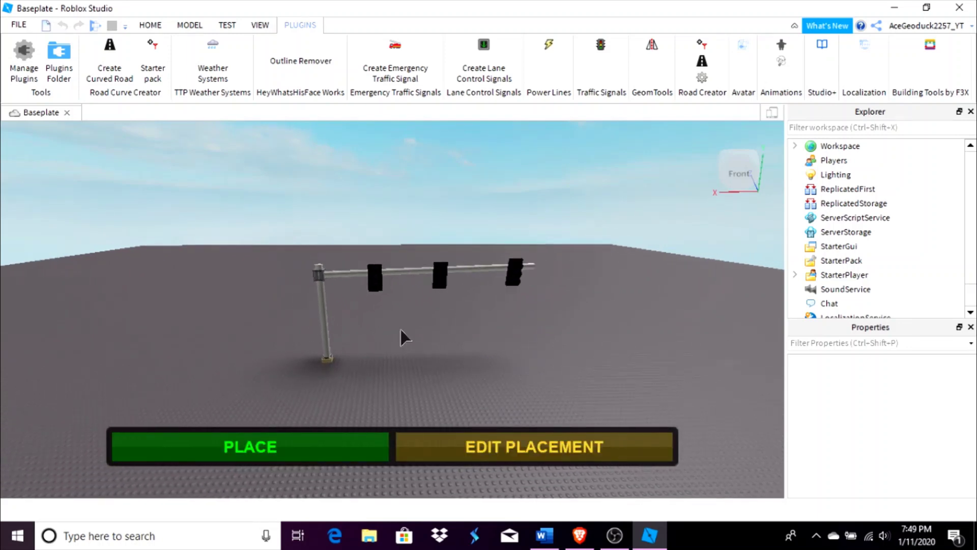
left_click(463, 439)
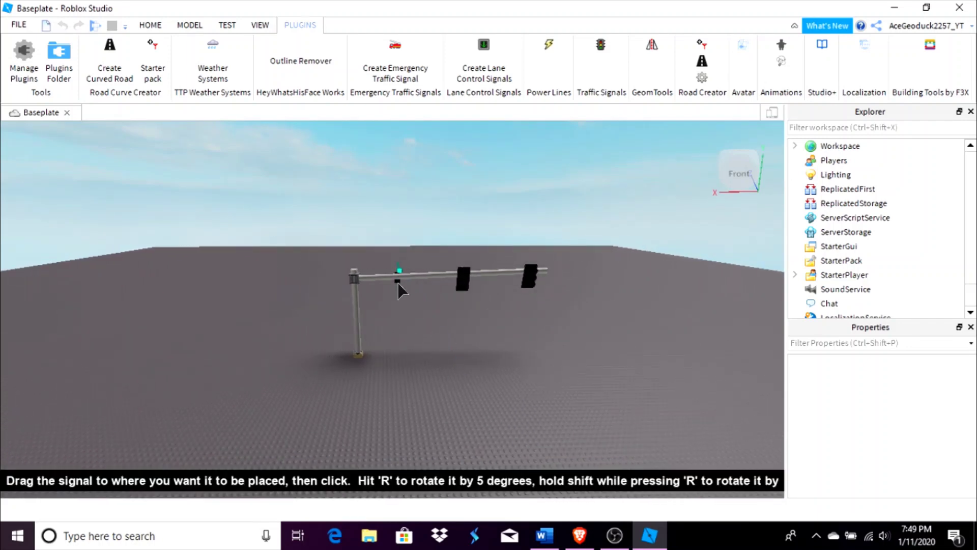
left_click(398, 286)
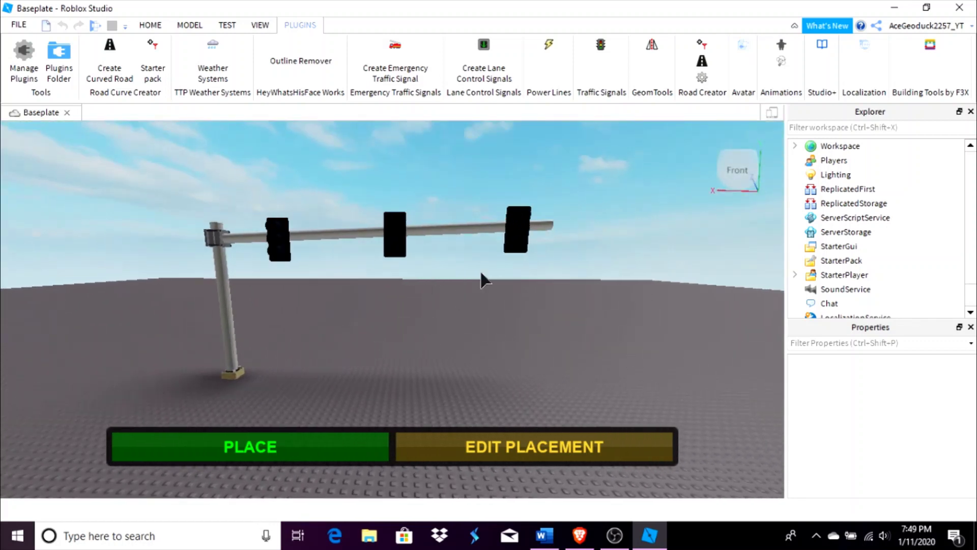
left_click(364, 440)
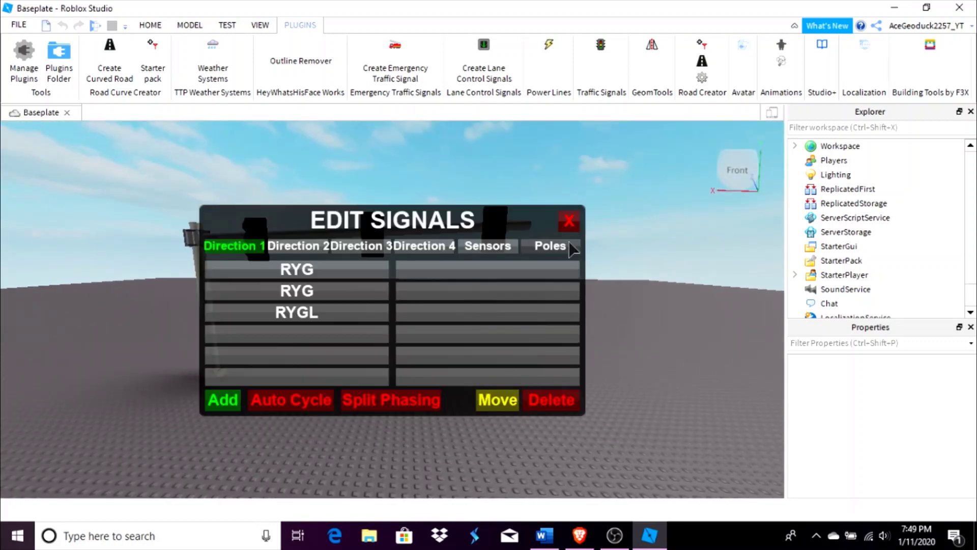
left_click(570, 222)
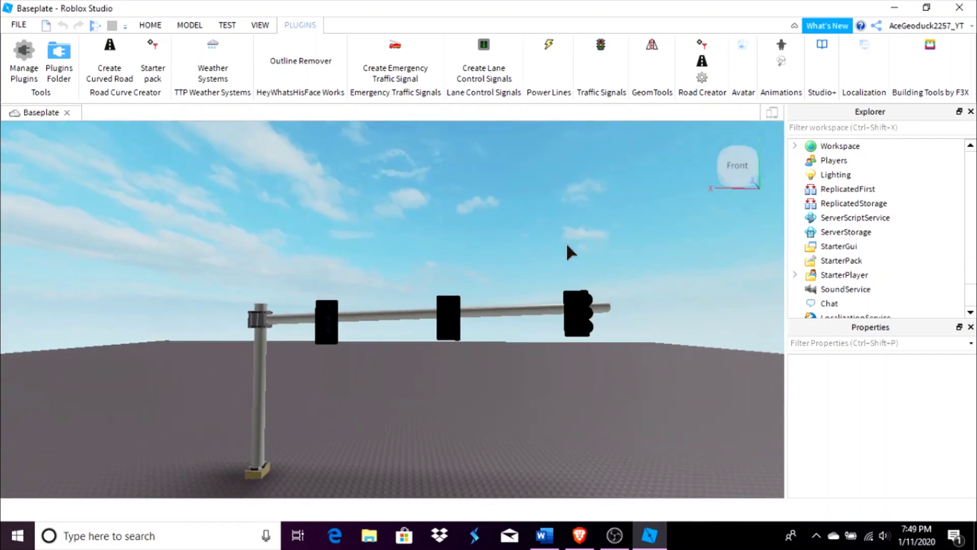
Delete the second Signal model listed under Workspace.
key("a")
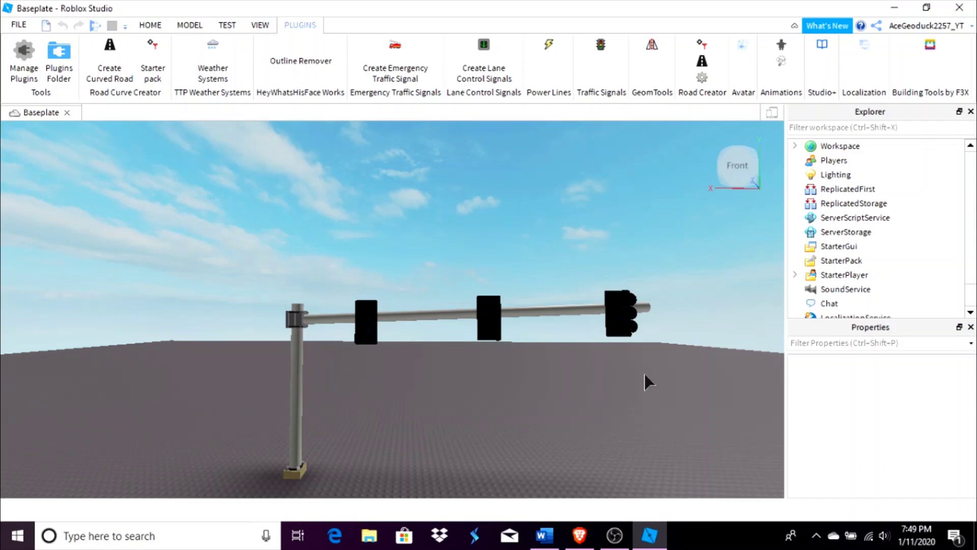
key("w")
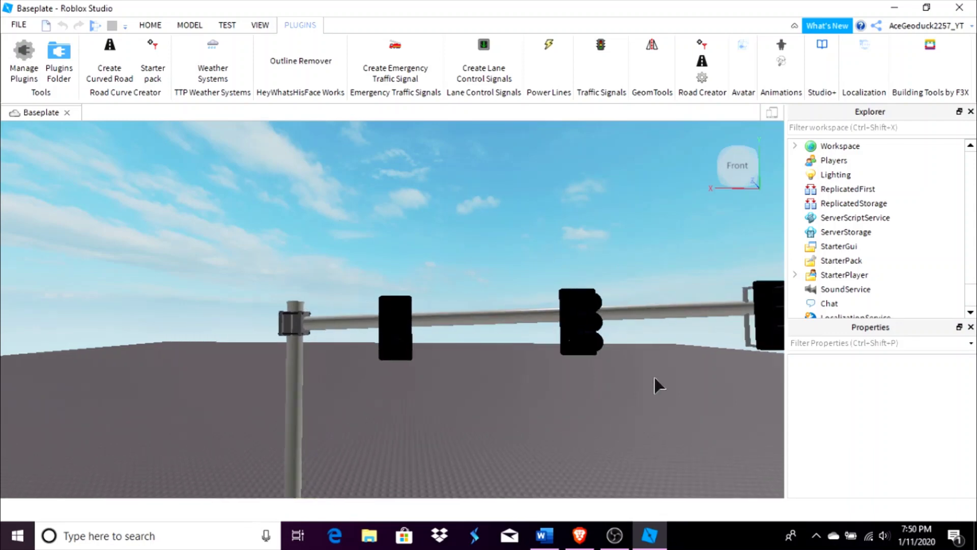
key("s")
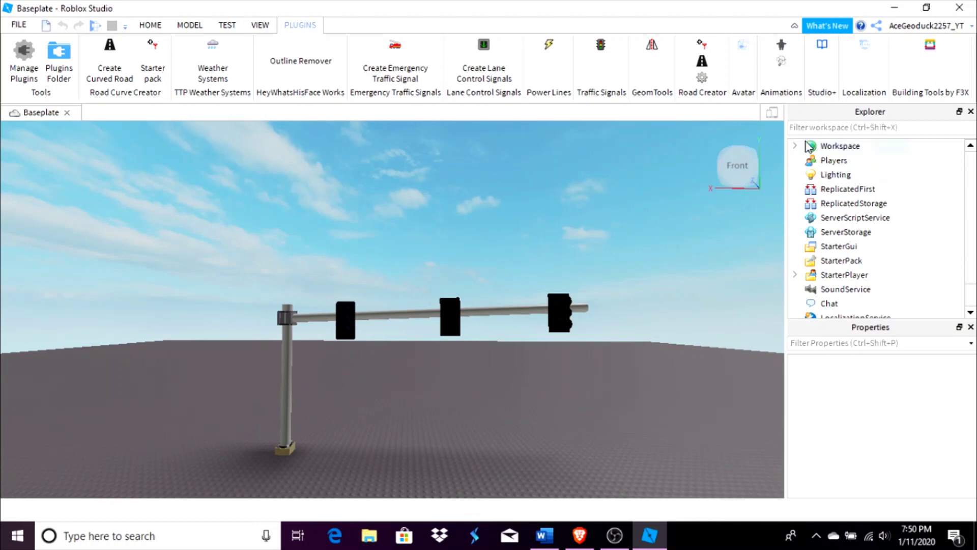
left_click(795, 145)
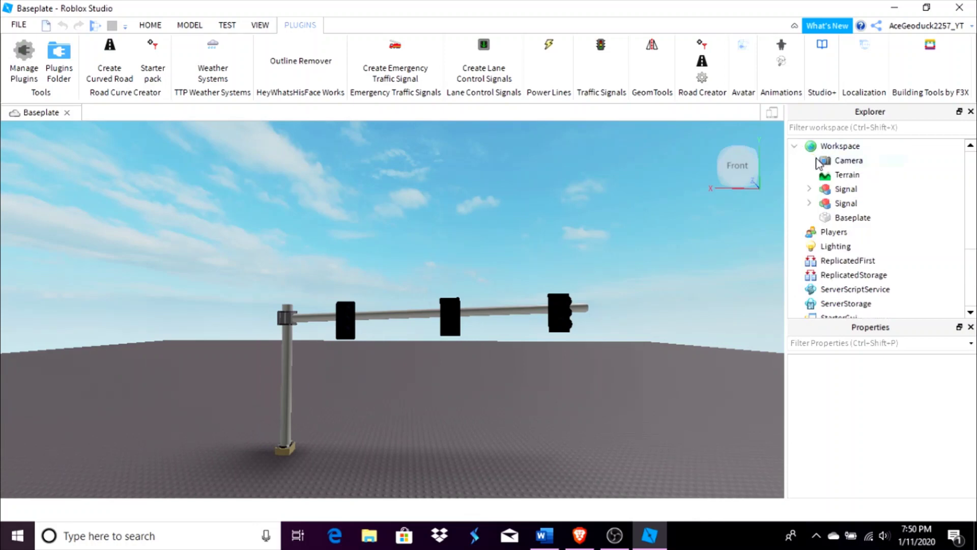
left_click(840, 189)
left_click(845, 203)
right_click(845, 203)
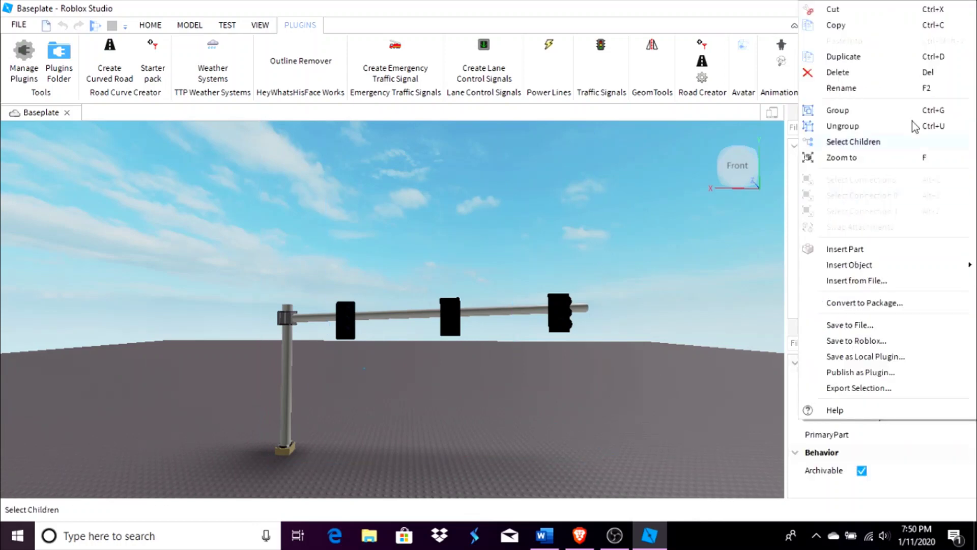
left_click(888, 76)
Expand the remaining Signal model and its Direction1 group to show the individual signals.
left_click(846, 189)
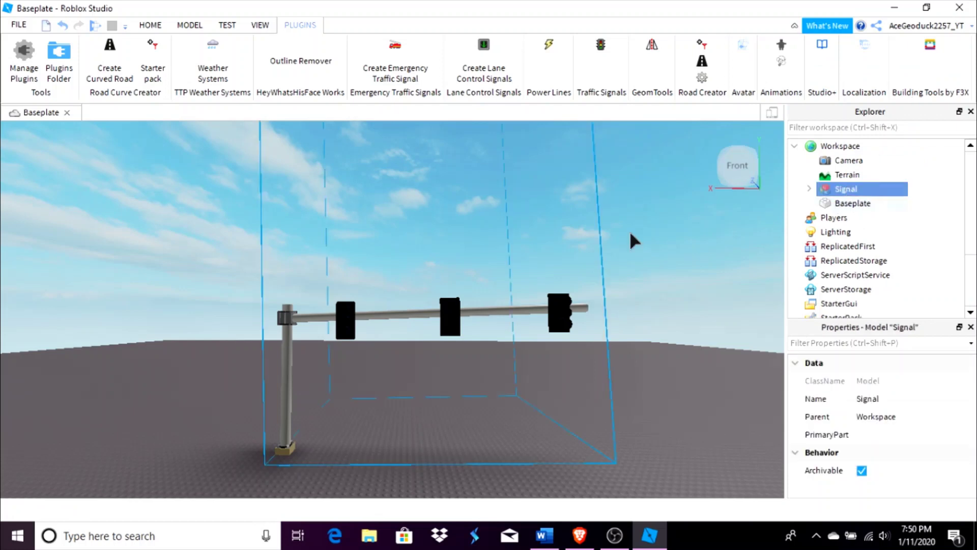
left_click(810, 189)
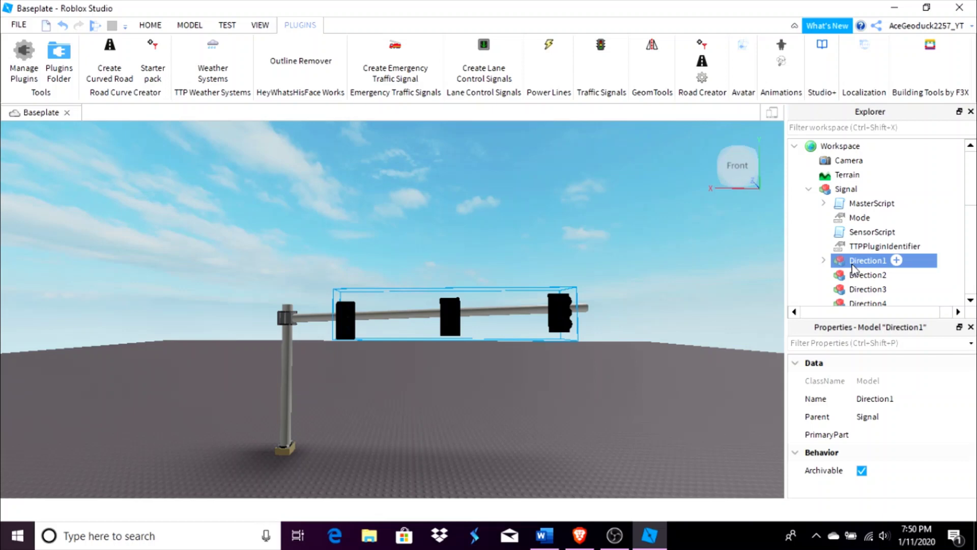
left_click(855, 261)
left_click(809, 260)
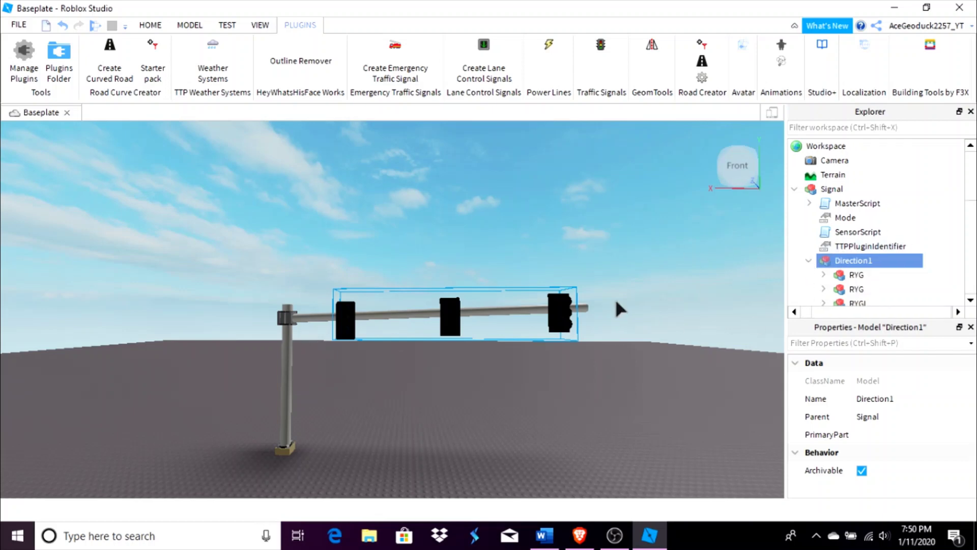
Examine the mast-arm pole and the three Direction1 signal heads from several angles.
right_click_drag(615, 297, 613, 297)
scroll(612, 298, "up", 2)
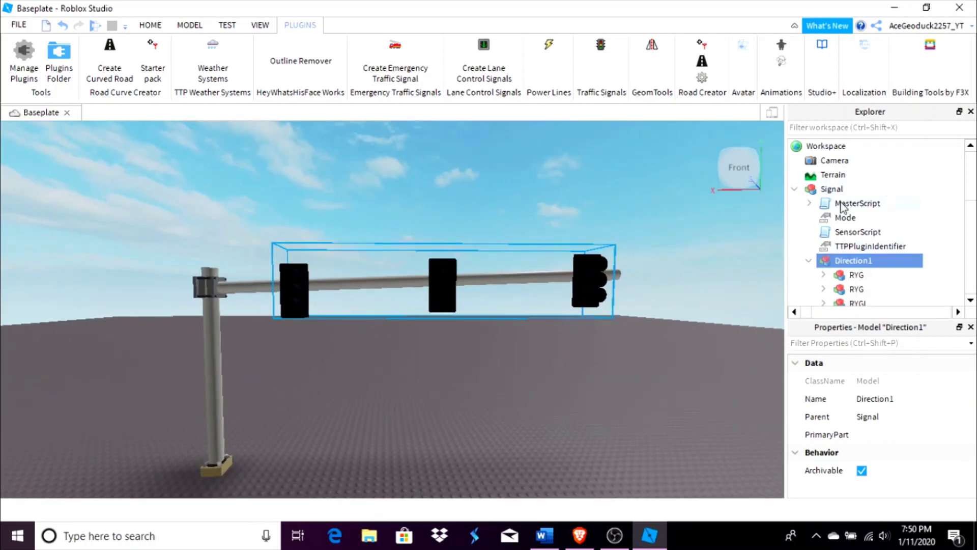
mouse_move(845, 262)
key("a")
right_click_drag(453, 326, 453, 326)
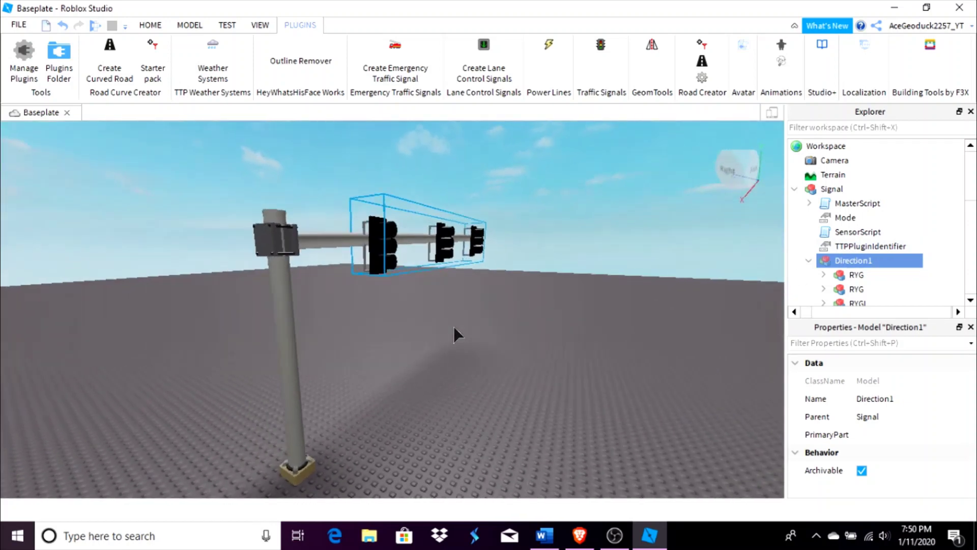
key("a")
right_click_drag(409, 291, 410, 291)
key("d")
key("w")
right_click_drag(257, 245, 258, 245)
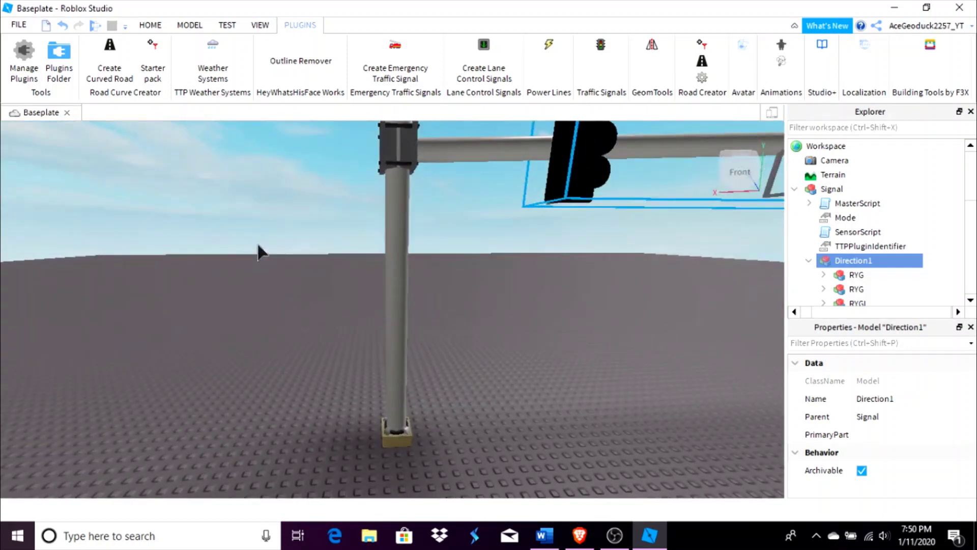
key("f")
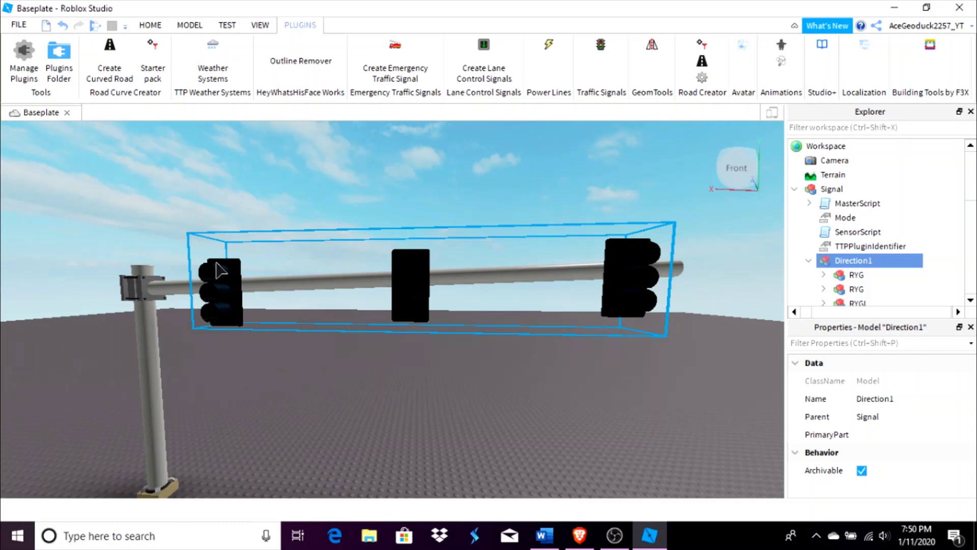
Check which signal head on the mast arm each RYG and RYGL model in Direction1 corresponds to.
scroll(848, 269, "down", 1)
left_click(856, 232)
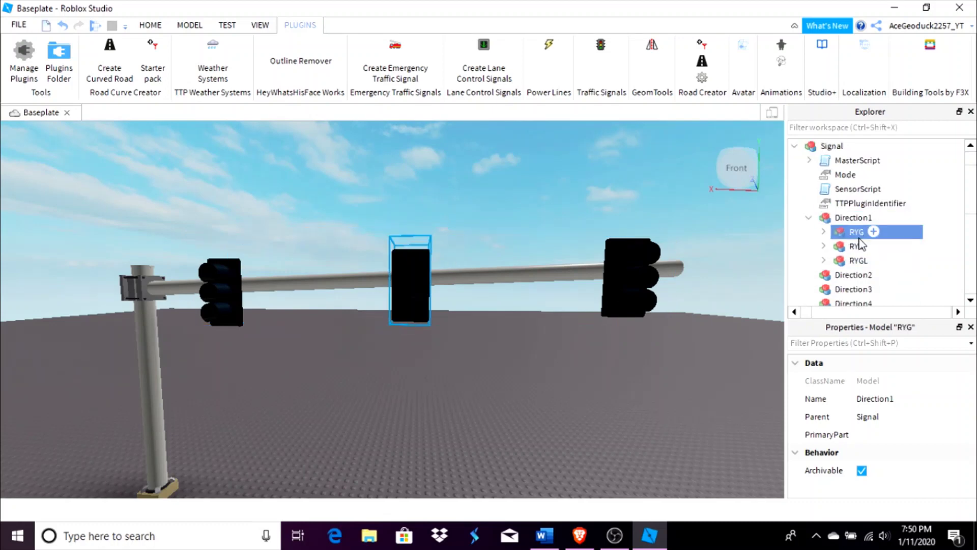
left_click(857, 247)
left_click(859, 261)
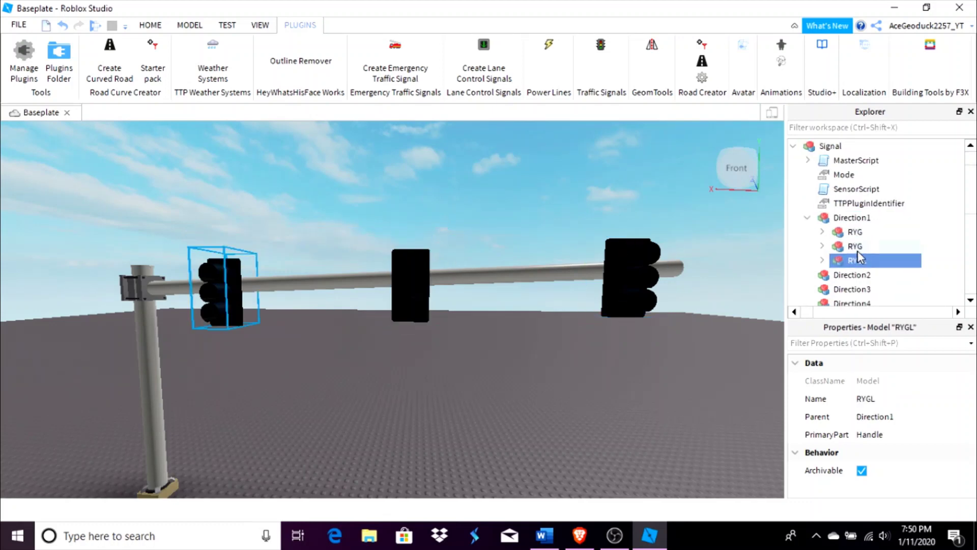
left_click(859, 246)
left_click(856, 232)
left_click(855, 246)
left_click(856, 232)
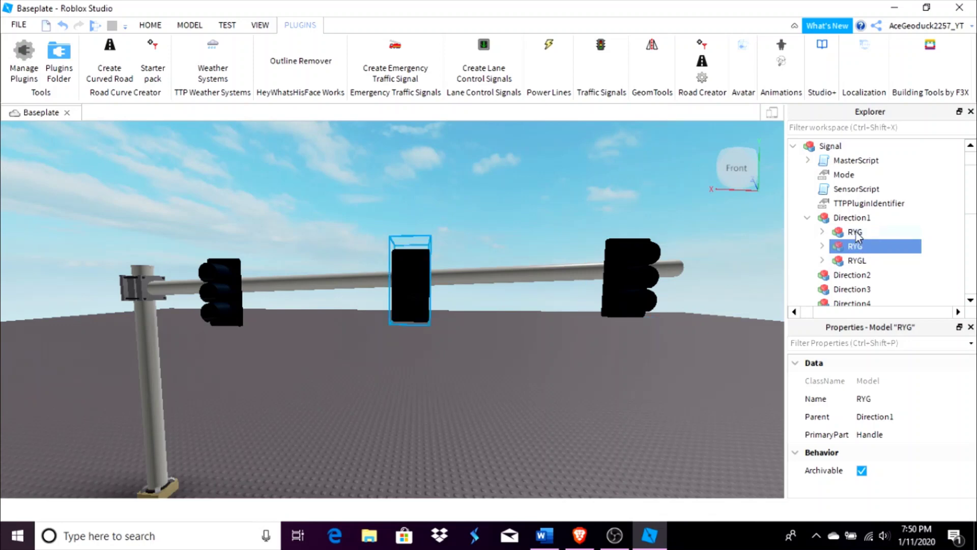
left_click(856, 246)
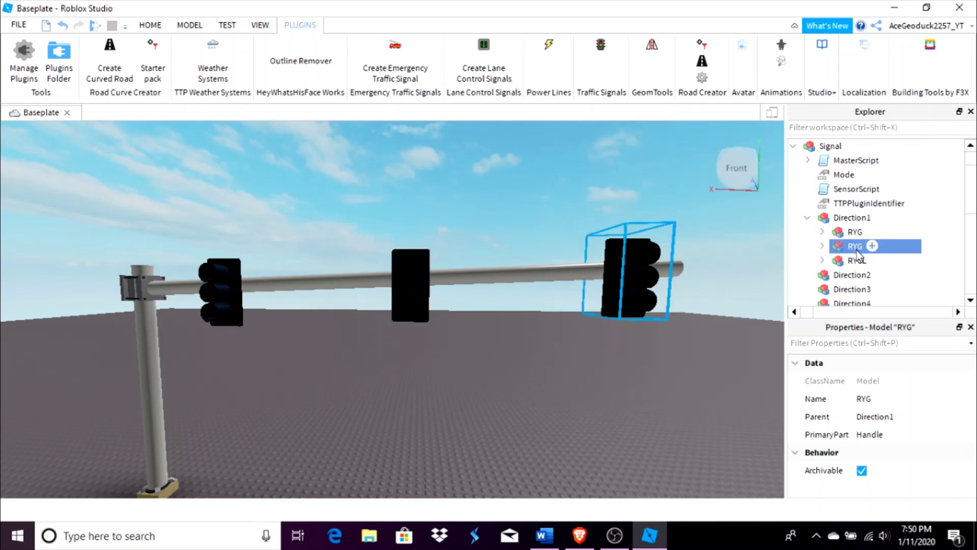
left_click(859, 260)
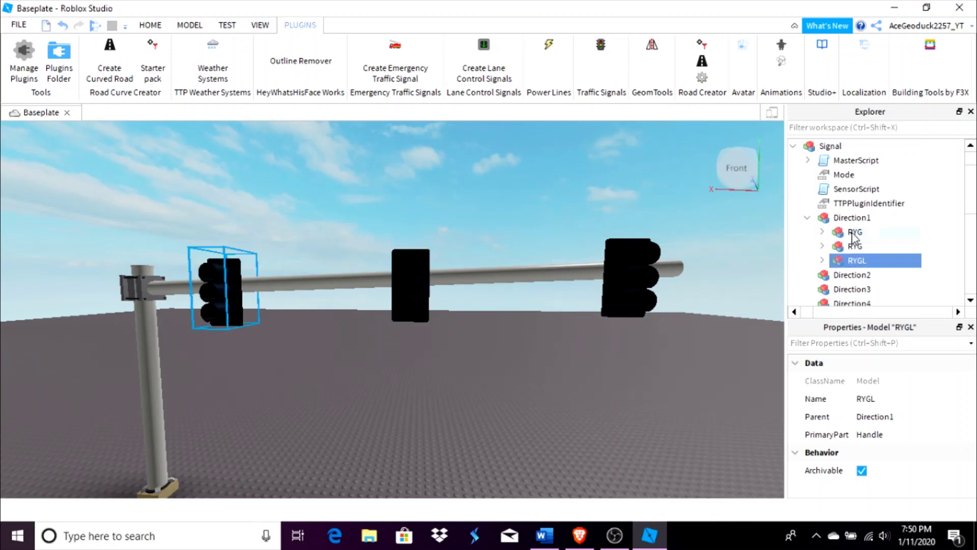
Focus on the middle RYG signal head and set the rotation snap increment to 90°.
left_click(856, 232)
key("f")
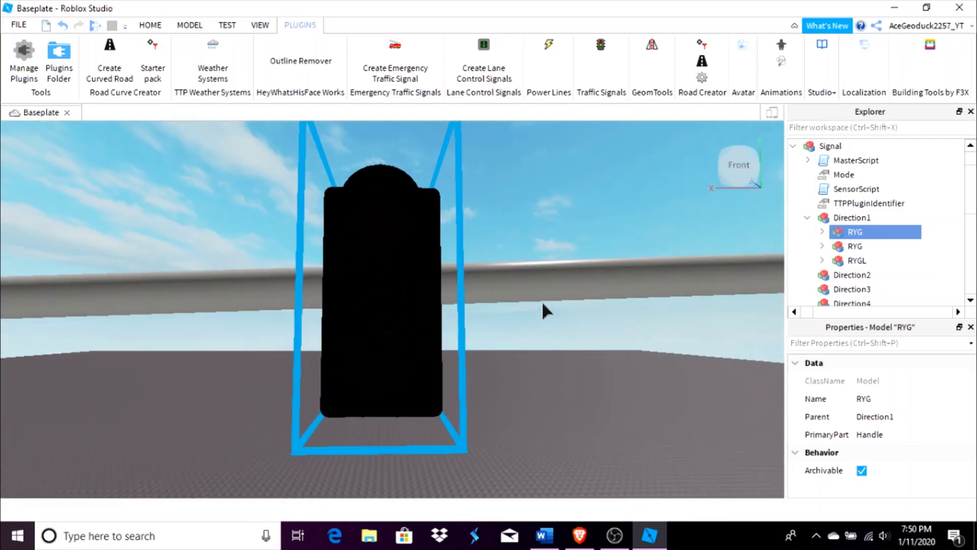
right_click_drag(542, 303, 520, 323)
scroll(542, 303, "down", 2)
key("a")
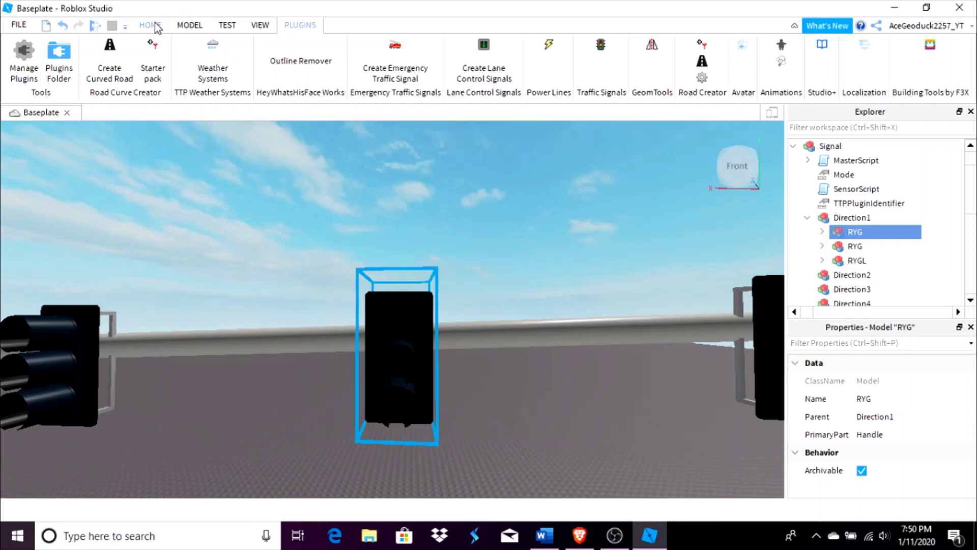
left_click(151, 25)
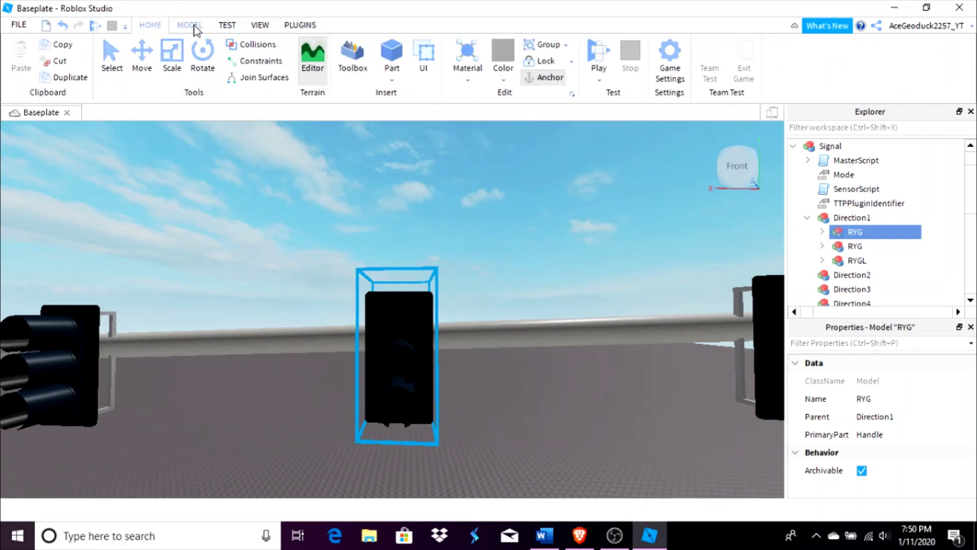
left_click(190, 25)
left_click(365, 49)
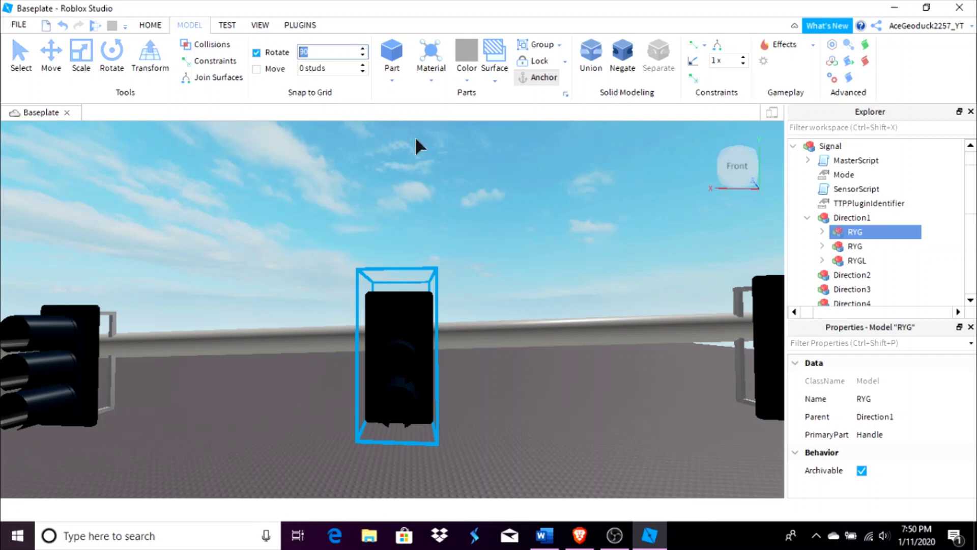
type("30")
key("Return")
Rotate the middle RYG signal head 90° so that it lies horizontally on the mast arm.
right_click_drag(631, 224, 541, 283)
key("f")
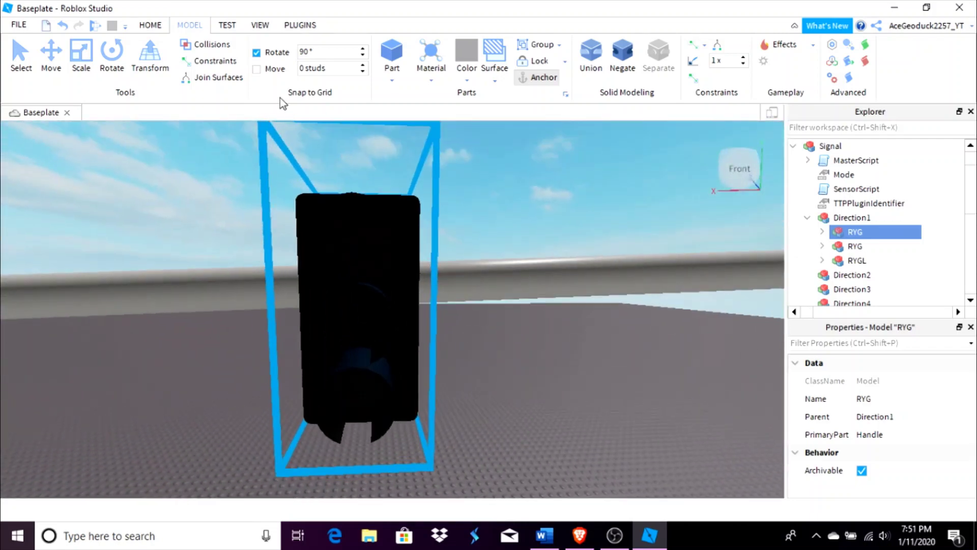
left_click(152, 26)
left_click(202, 54)
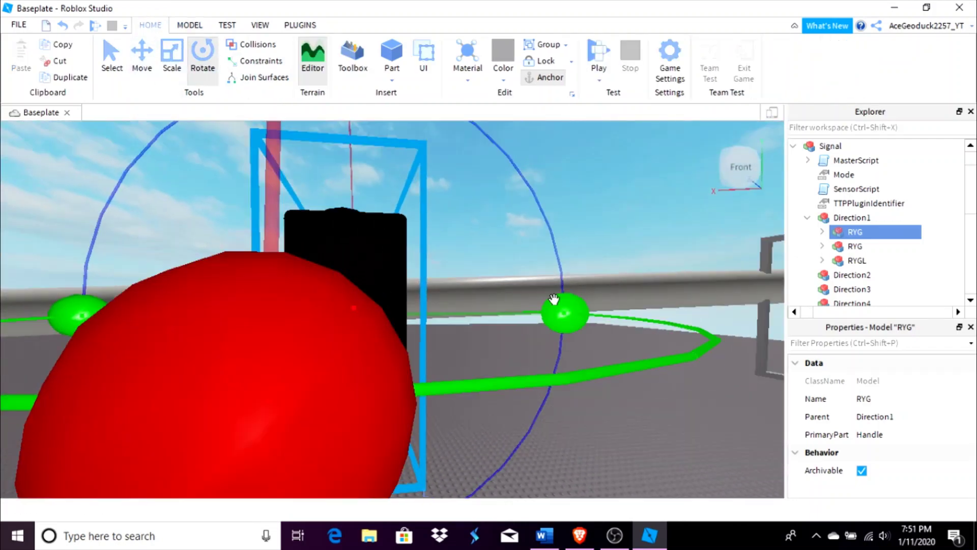
scroll(554, 300, "down", 5)
left_click_drag(379, 192, 230, 392)
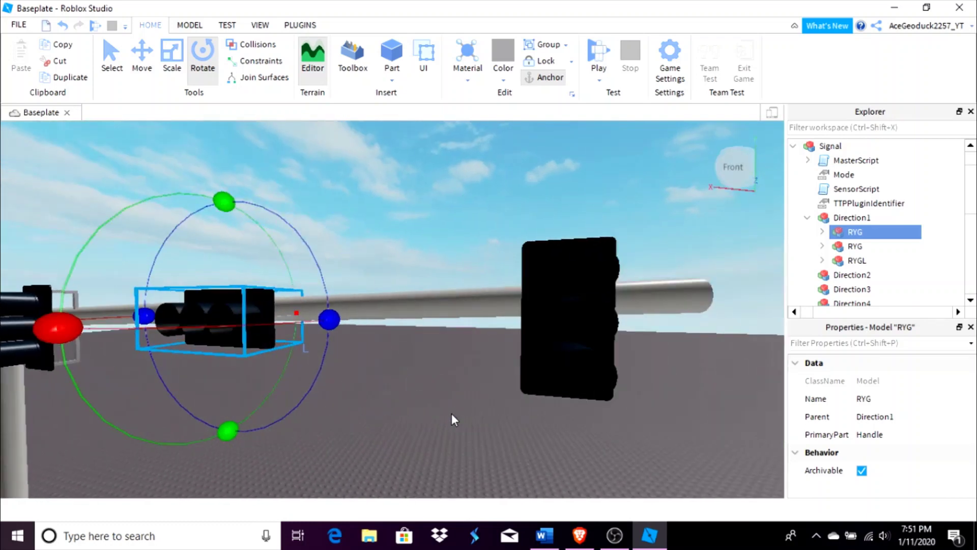
Rotate the RYG signal head at the free end of the mast arm 90° into a horizontal position.
key("a")
right_click_drag(451, 414, 451, 413)
left_click(856, 247)
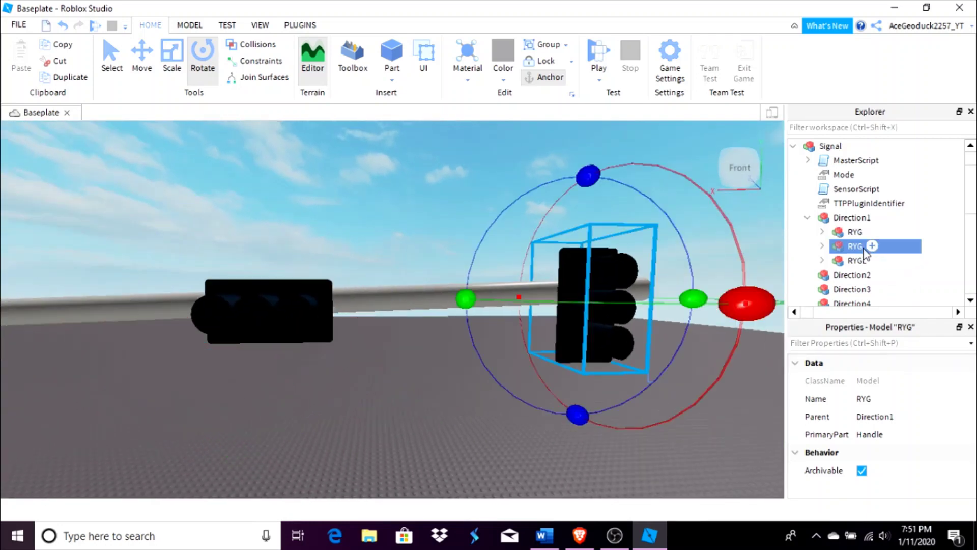
key("f")
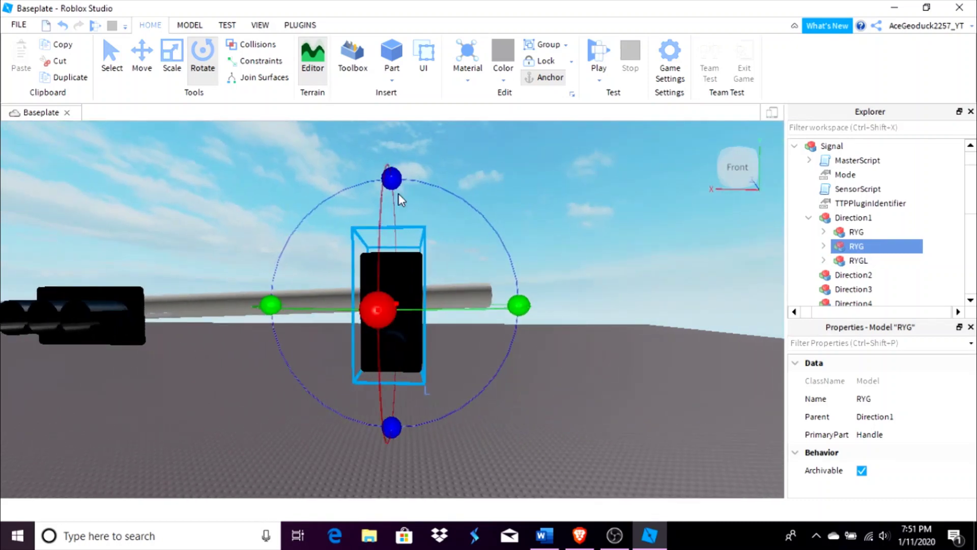
left_click_drag(391, 174, 244, 374)
Rotate the RYGL signal head nearest the pole 90° into a horizontal position.
key("a")
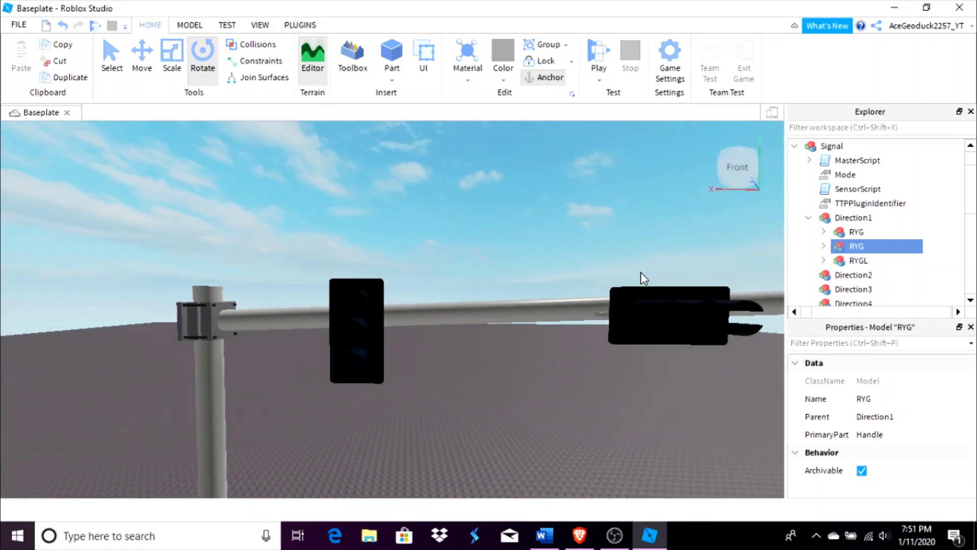
left_click(856, 260)
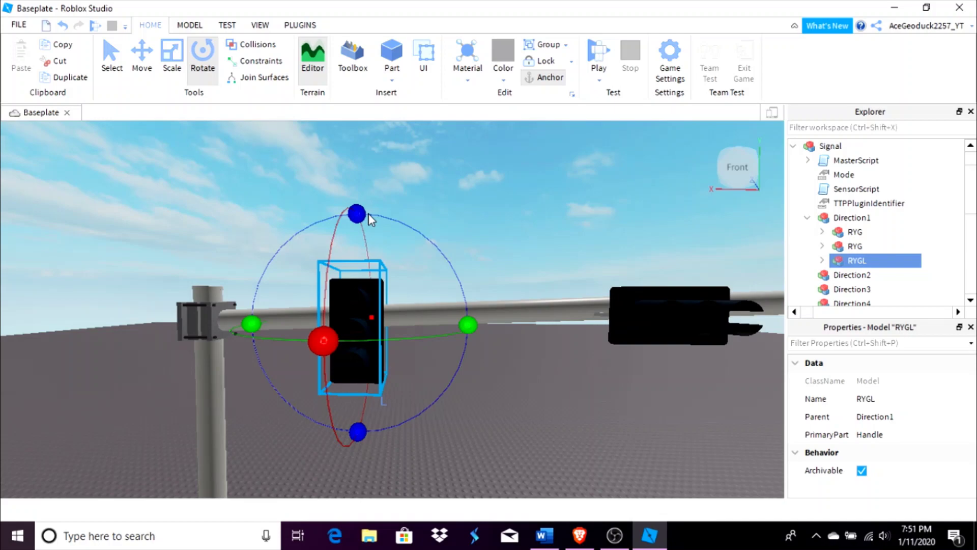
key("f")
key("f")
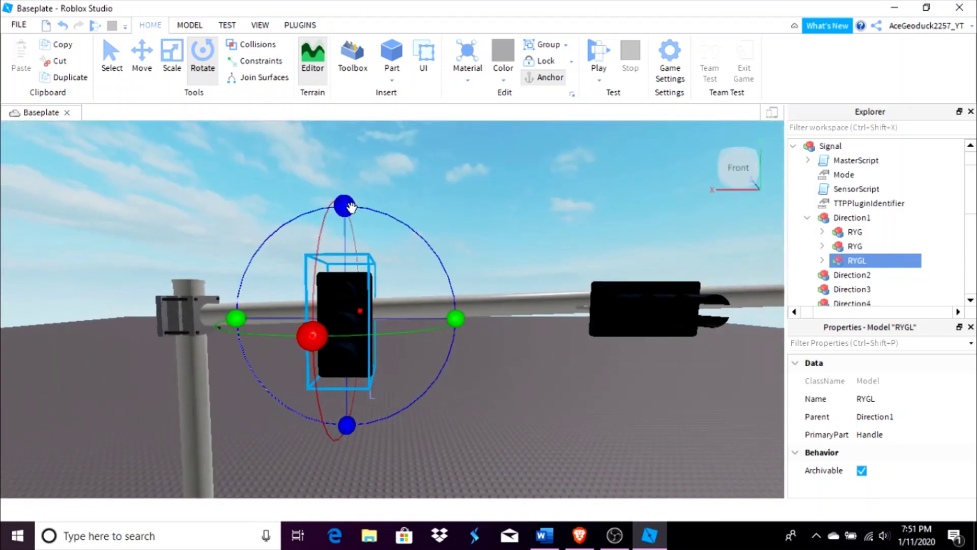
left_click_drag(347, 203, 251, 356)
Examine the three horizontal signal heads along the mast arm, paying attention to how their visors are oriented.
key("a")
scroll(485, 425, "up", 3)
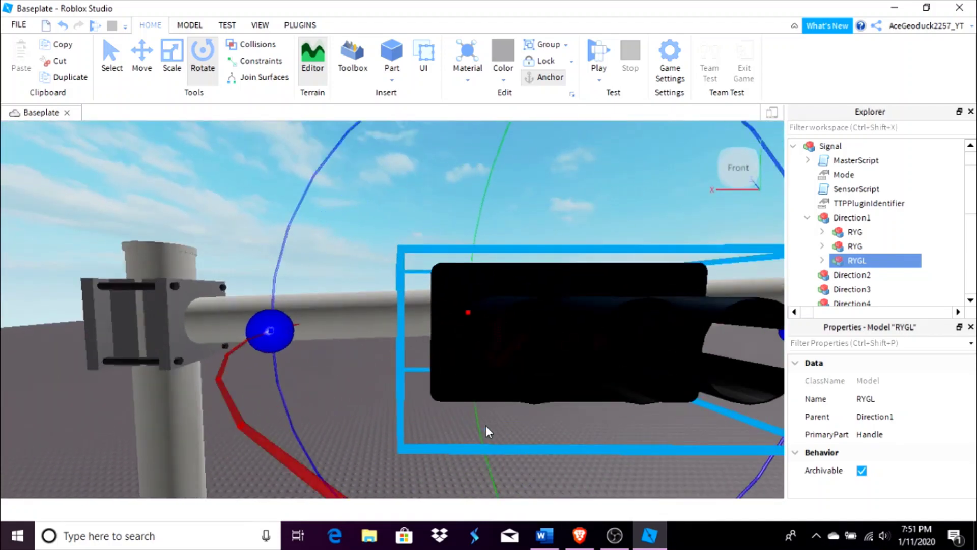
key("d")
scroll(486, 425, "down", 4)
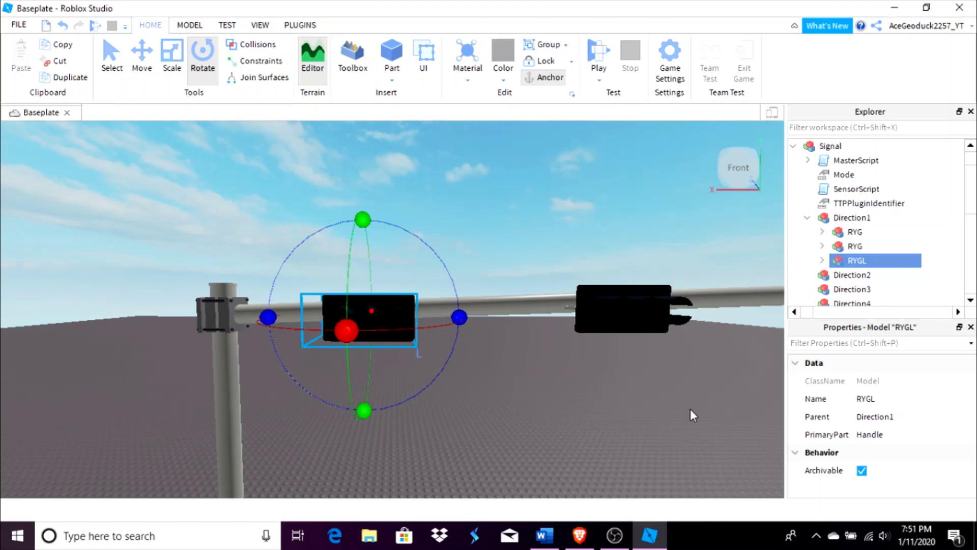
key("a")
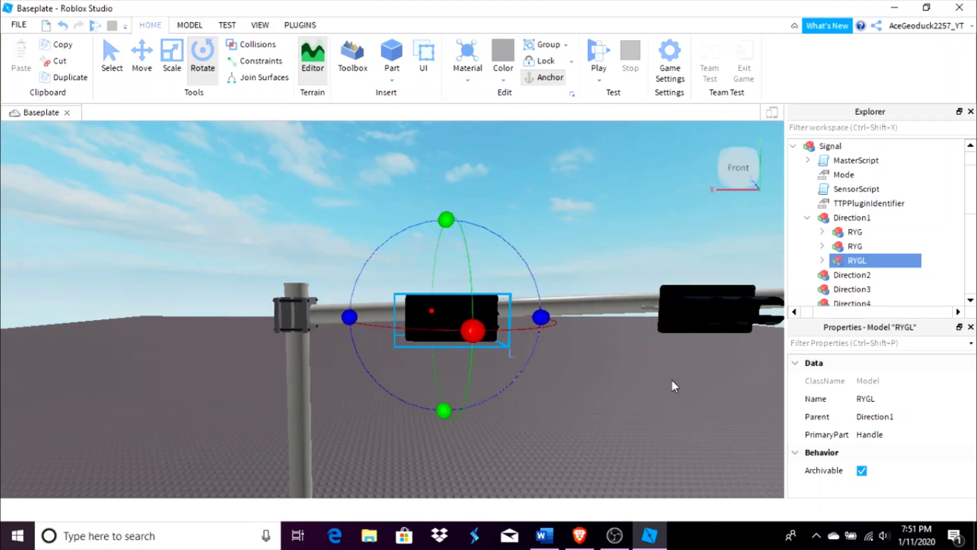
key("d")
key("w")
key("s")
left_click(550, 404)
key("w")
right_click_drag(551, 403, 500, 405)
key("d")
key("w")
key("d")
key("s")
key("a")
key("w")
key("d")
key("s")
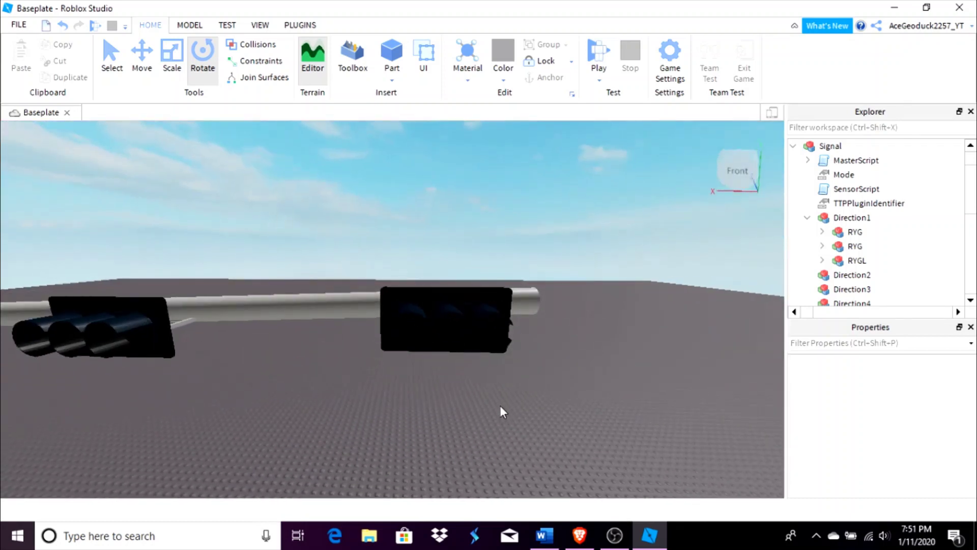
key("a")
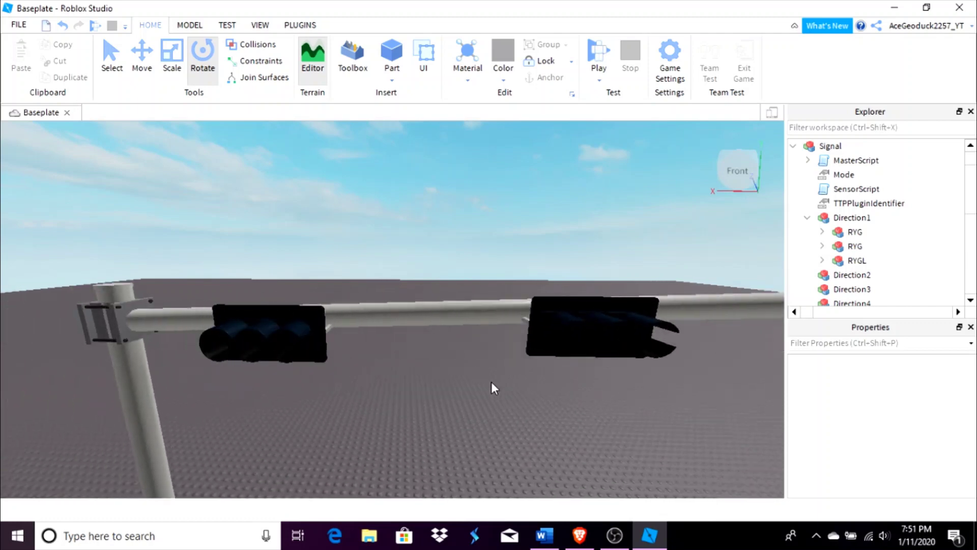
right_click_drag(491, 380, 491, 380)
key("w")
key("w")
key("s")
key("s")
key("d")
key("w")
key("w")
key("s")
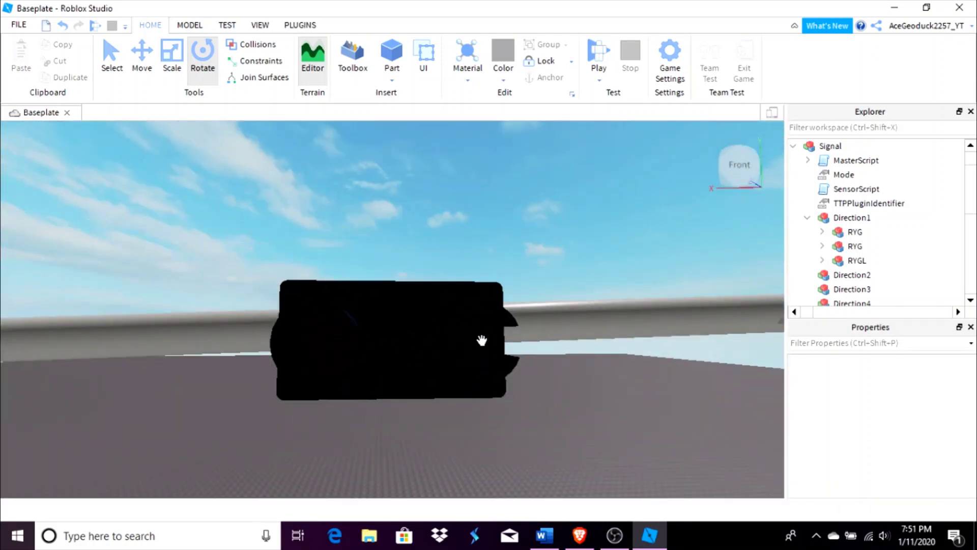
scroll(481, 340, "down", 5)
Expand the middle RYG model and locate its G, R and Y light parts on the signal head.
left_click(855, 232)
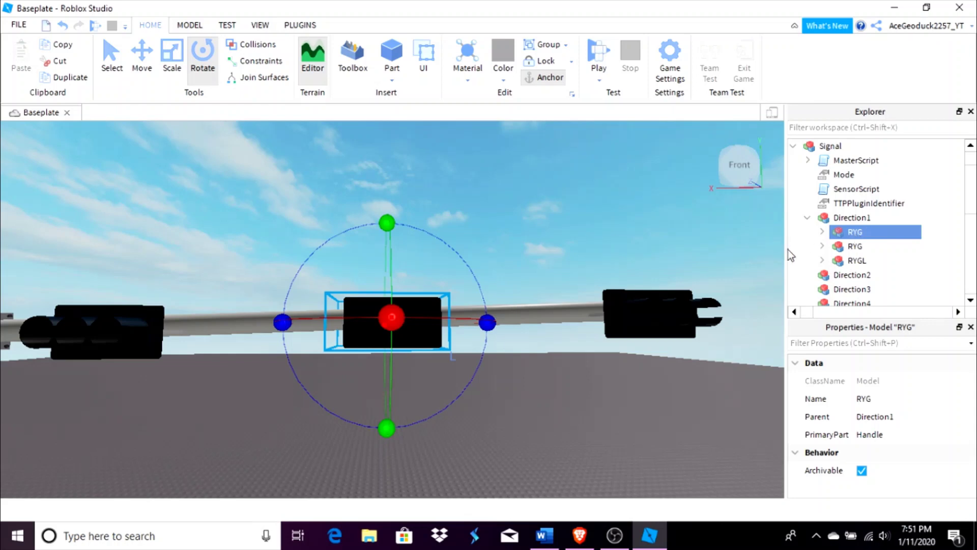
left_click(821, 232)
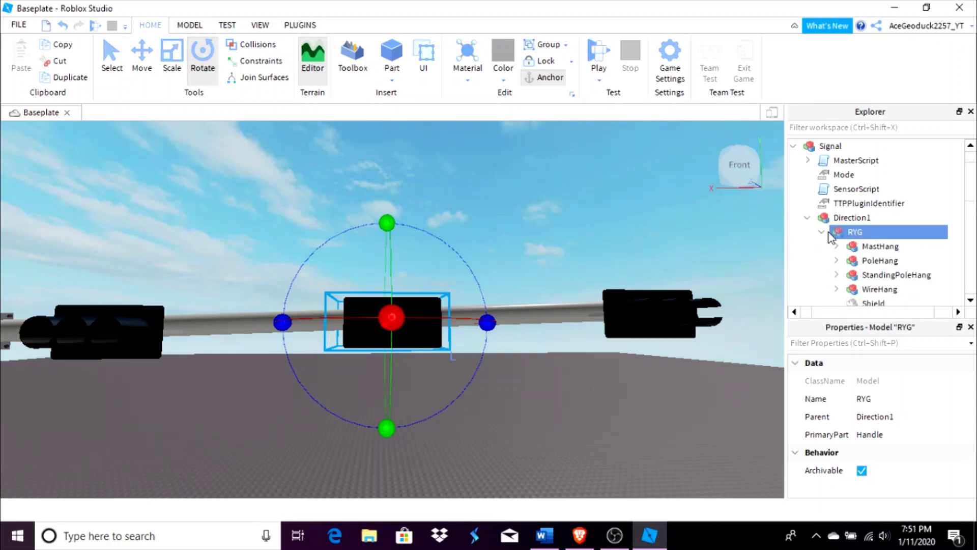
scroll(849, 250, "down", 1)
left_click(865, 275)
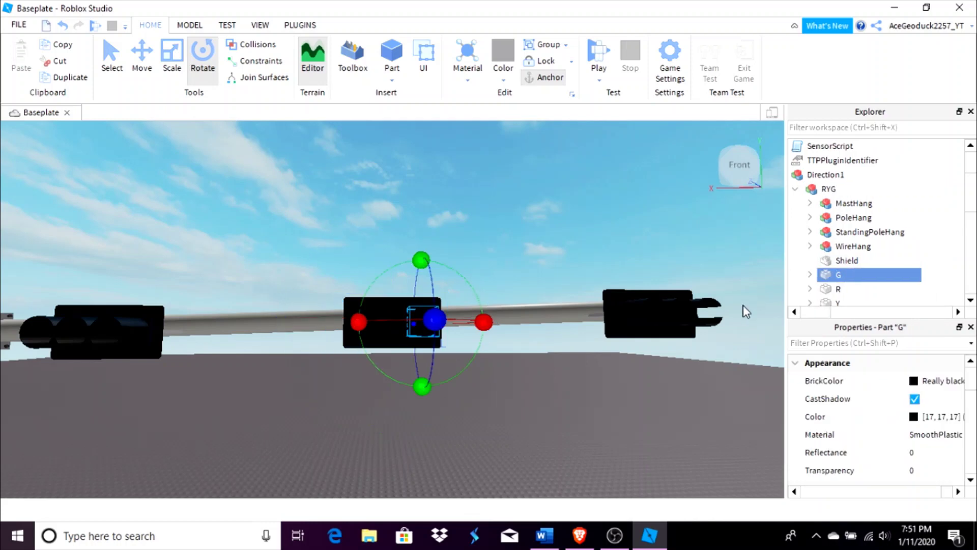
scroll(851, 279, "down", 1)
left_click(838, 246)
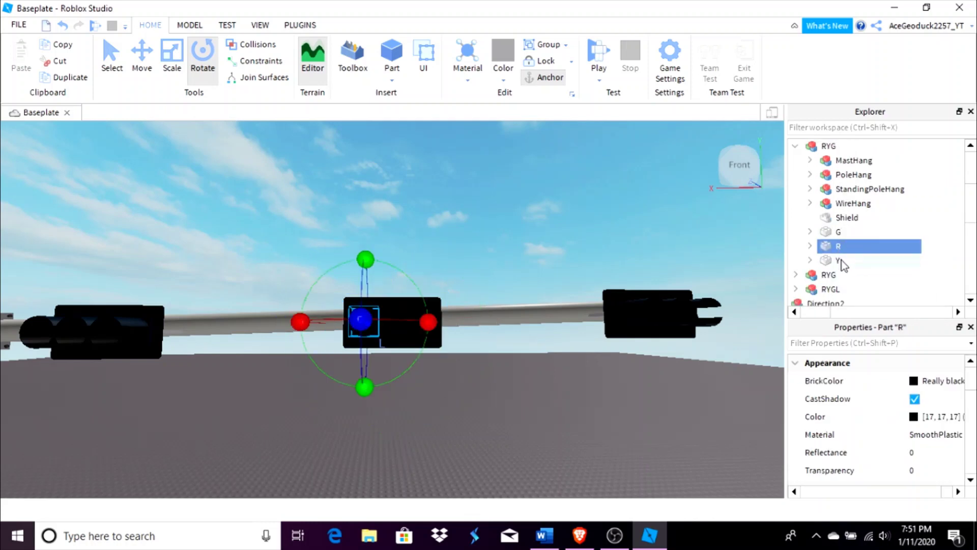
left_click(839, 258)
Rotate the G, R and Y light parts of the middle RYG signal 90° each within the horizontal housing.
left_click_drag(839, 234, 841, 237)
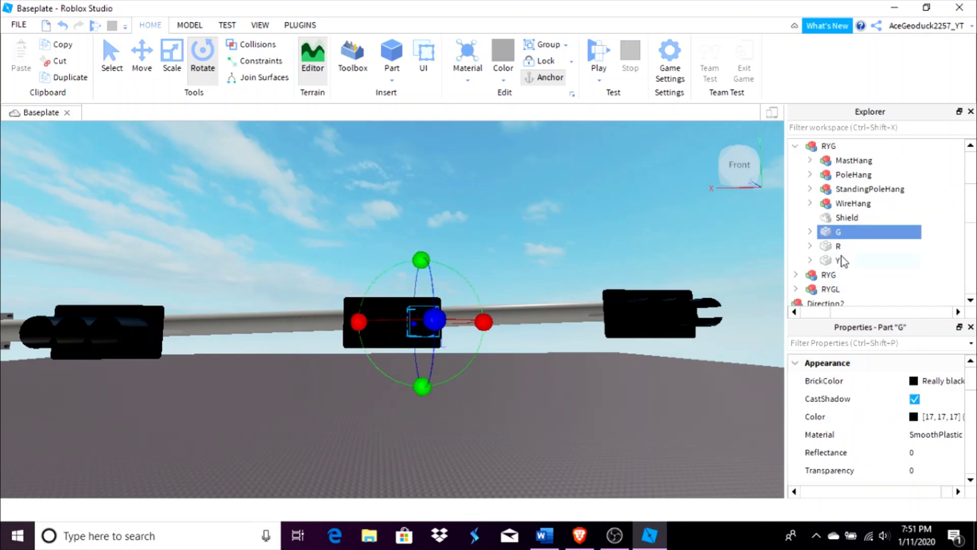
scroll(621, 356, "up", 2)
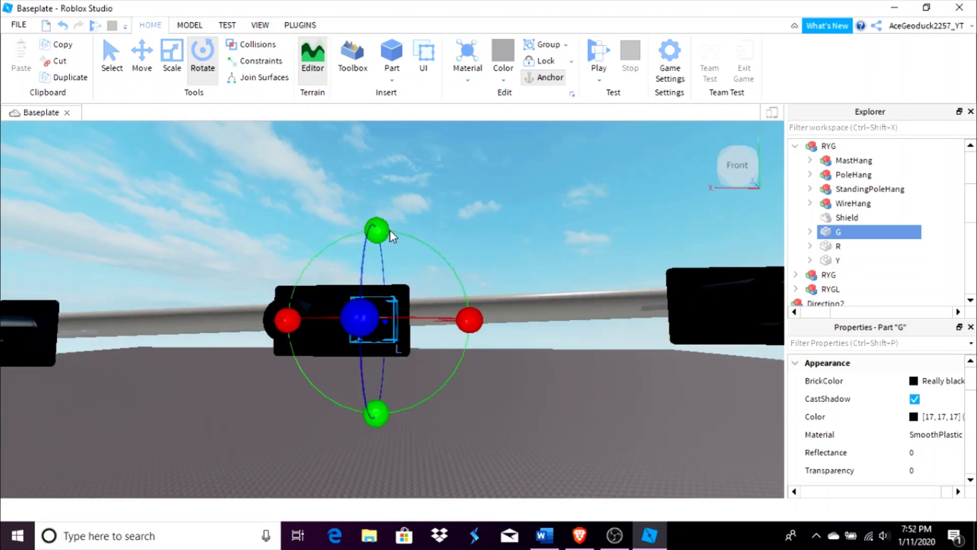
left_click_drag(390, 230, 687, 318)
left_click(837, 246)
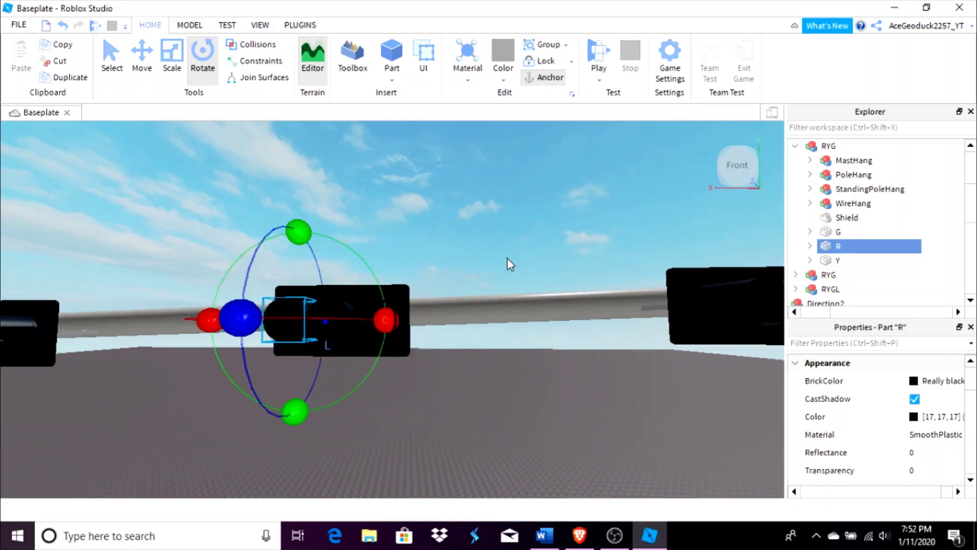
left_click(836, 260)
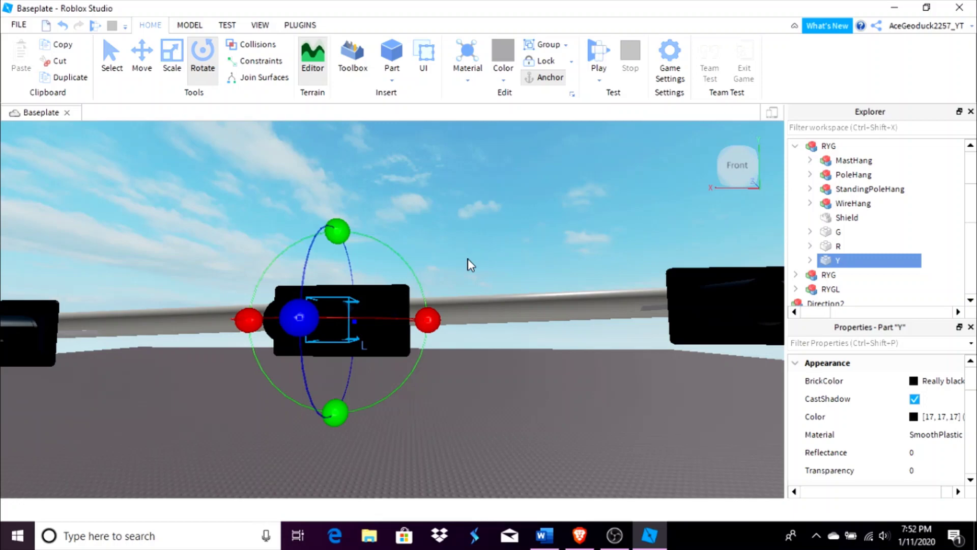
left_click_drag(336, 231, 427, 352)
Inspect the rotated visors of the middle signal from below and from the front.
left_click(508, 400)
key("w")
right_click_drag(508, 400, 507, 398)
key("s")
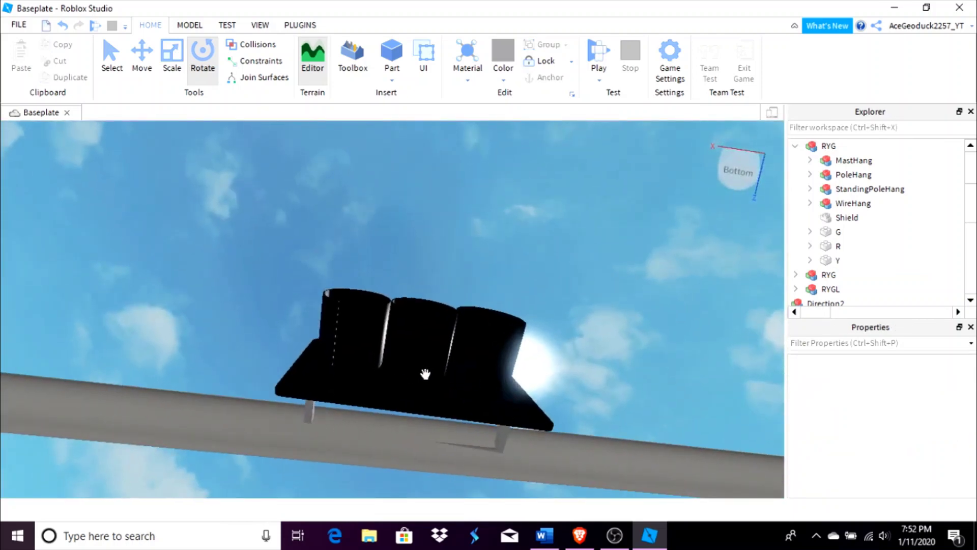
right_click_drag(426, 373, 432, 380)
key("s")
key("w")
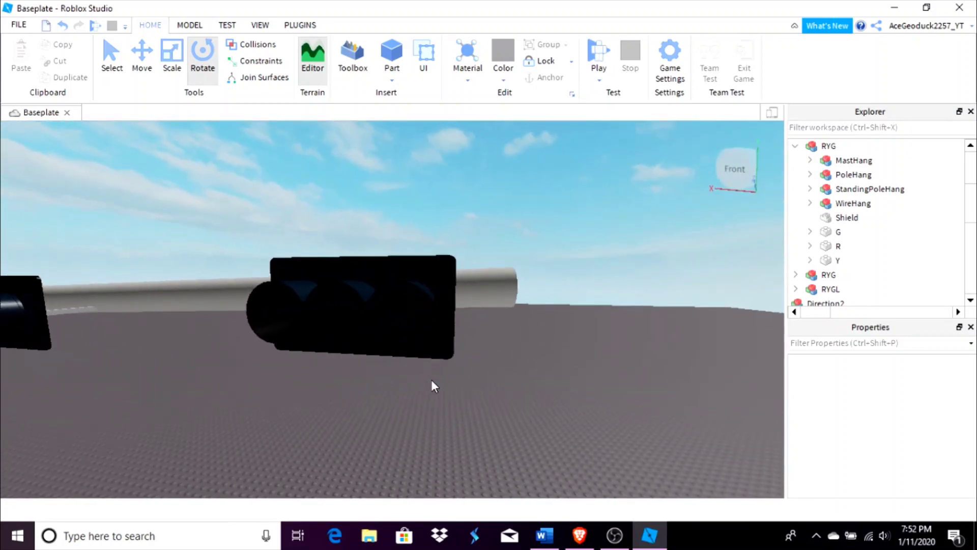
Rotate the G, R and Y light parts of the second RYG model, at the arm's outer end, 90° each.
left_click(797, 147)
scroll(820, 200, "up", 1)
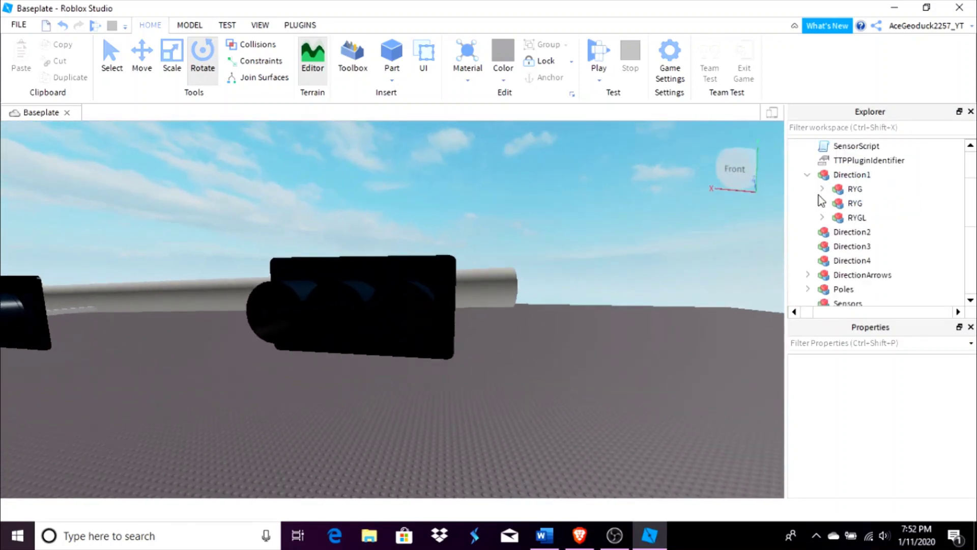
left_click(822, 203)
left_click(865, 288)
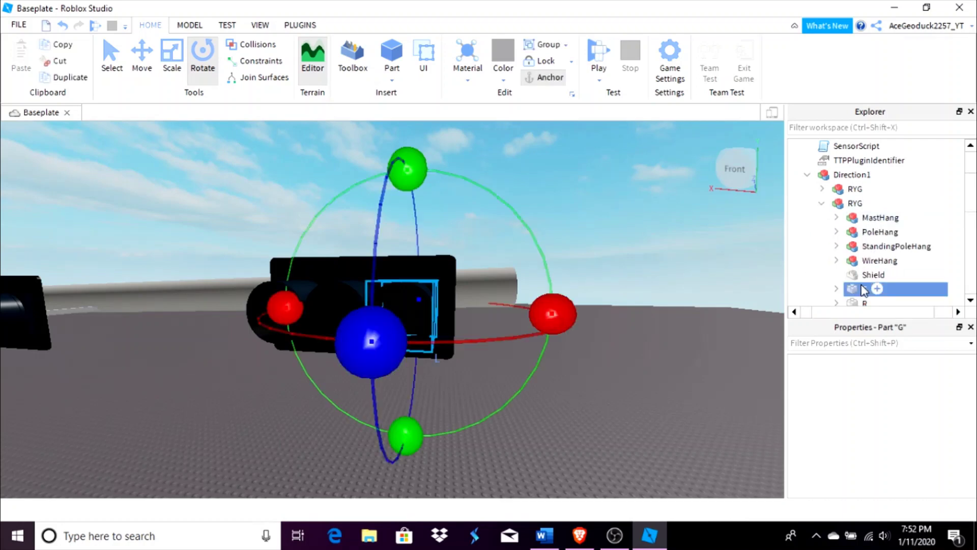
scroll(865, 255, "down", 1)
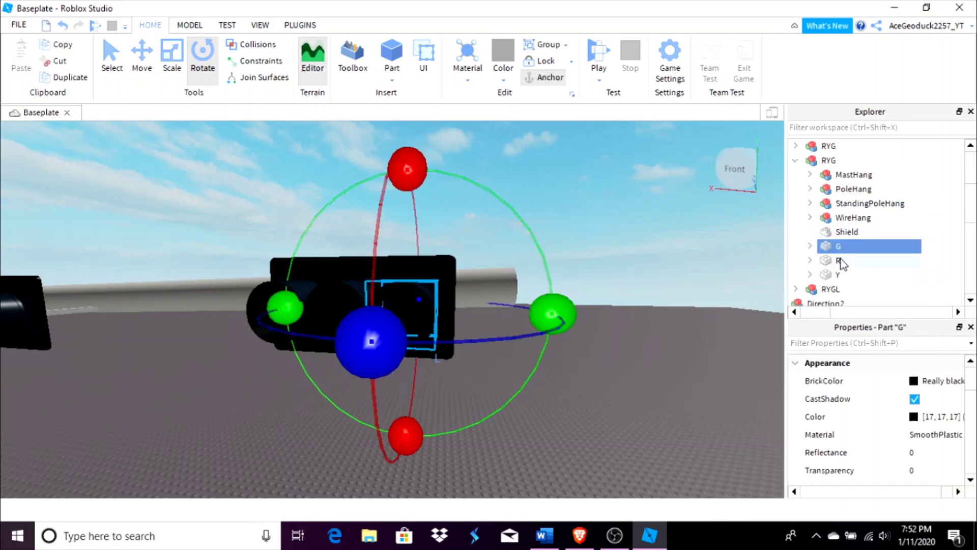
left_click(838, 260)
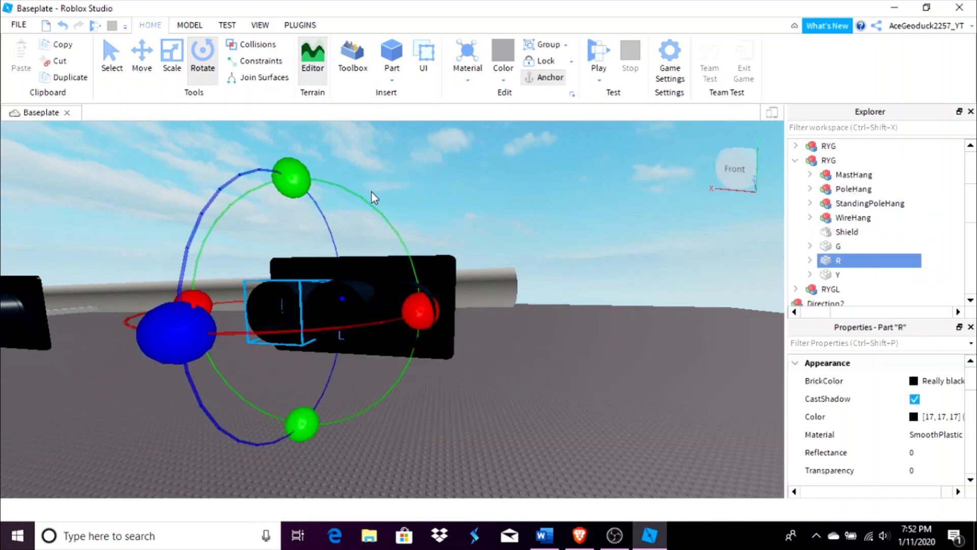
left_click(837, 274)
left_click_drag(478, 320, 532, 330)
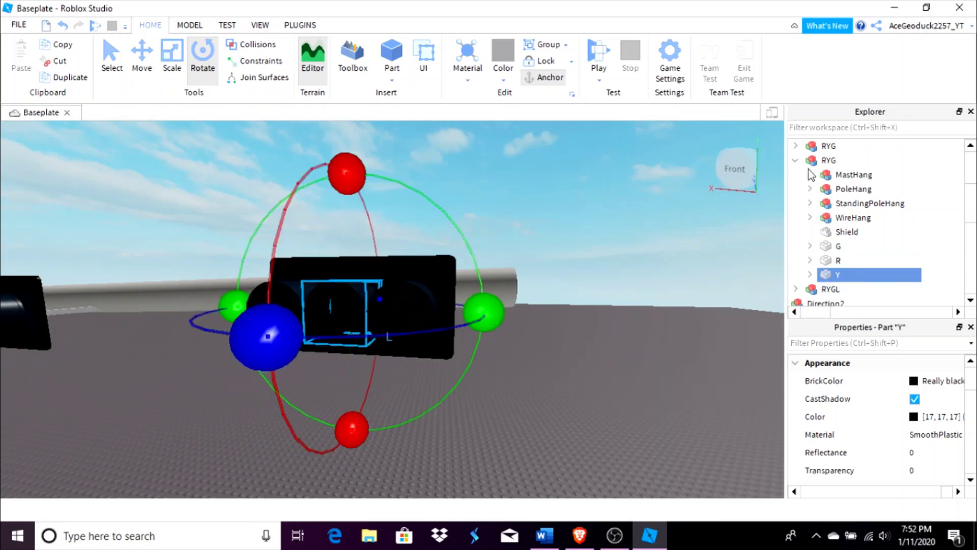
left_click(796, 160)
Rotate the GL, RL and YL light parts of the RYGL signal nearest the pole 90° each.
left_click(857, 174)
key("f")
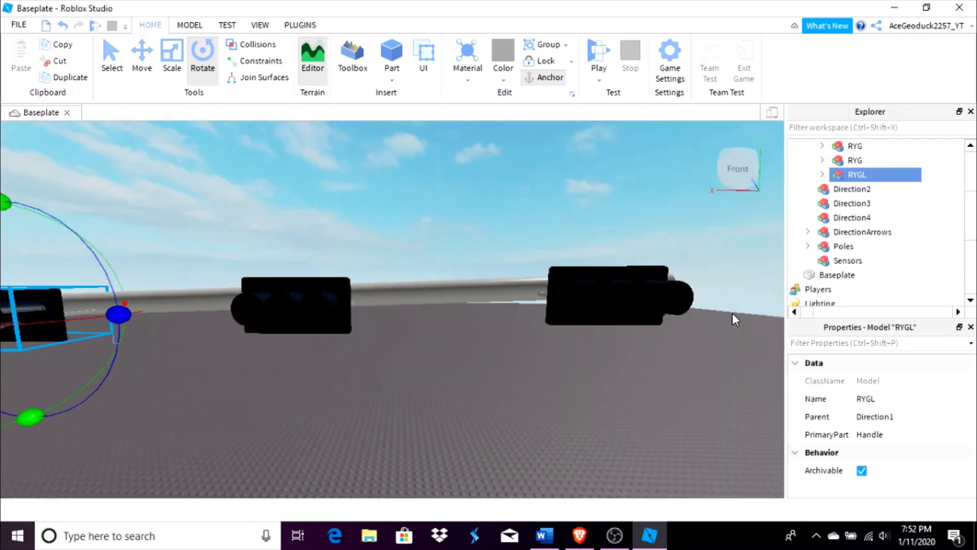
left_click(822, 174)
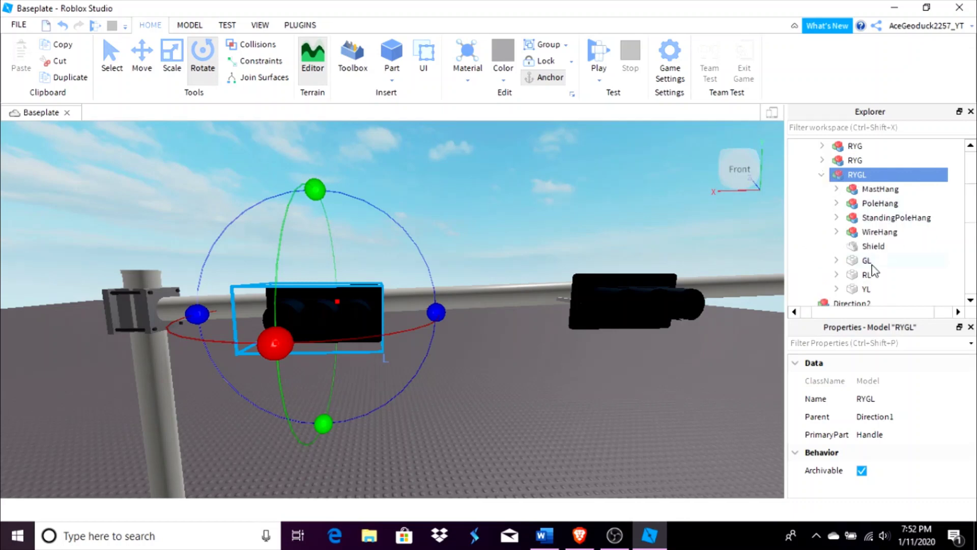
left_click(866, 262)
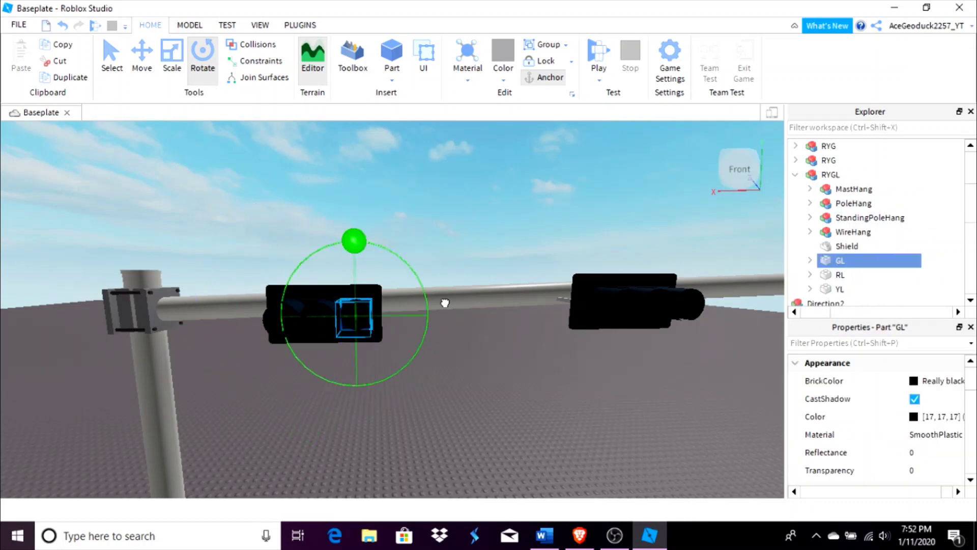
left_click(839, 275)
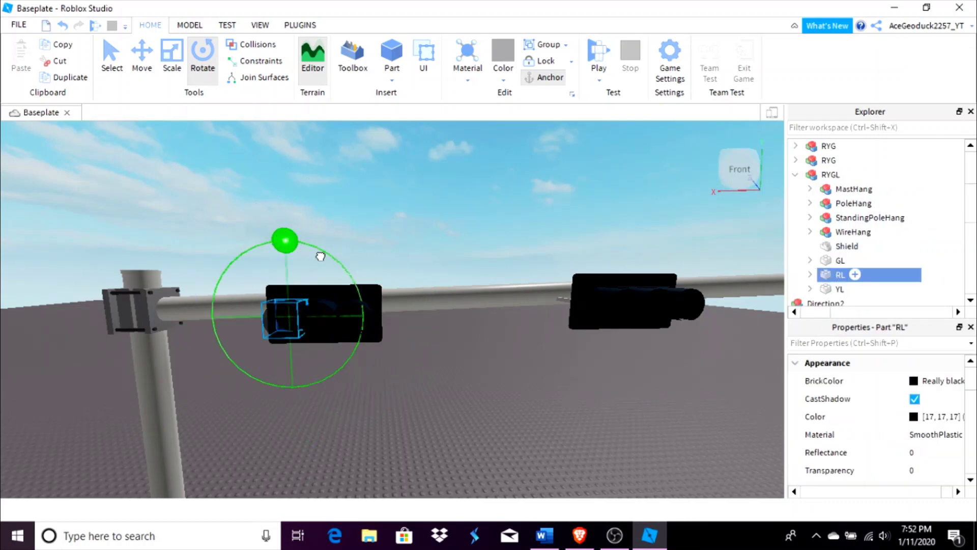
left_click(820, 289)
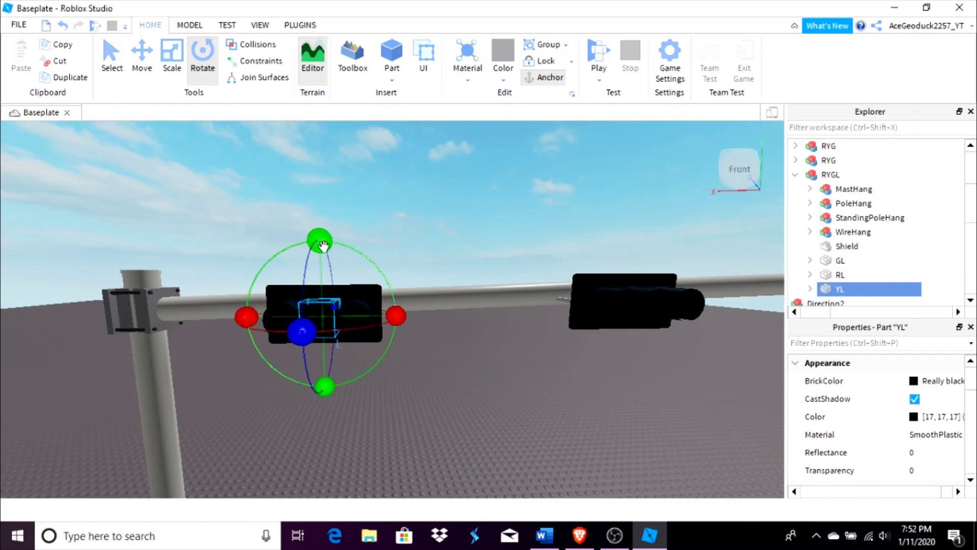
left_click(474, 374)
Examine the visors and mounting height of the three signal heads from the front and along the mast arm.
scroll(475, 374, "down", 3)
scroll(475, 374, "up", 5)
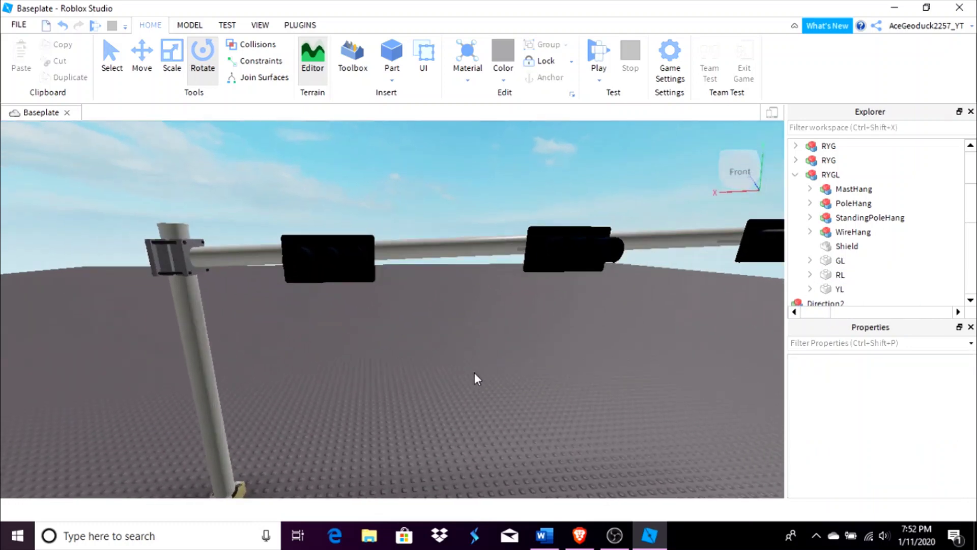
right_click_drag(475, 374, 475, 374)
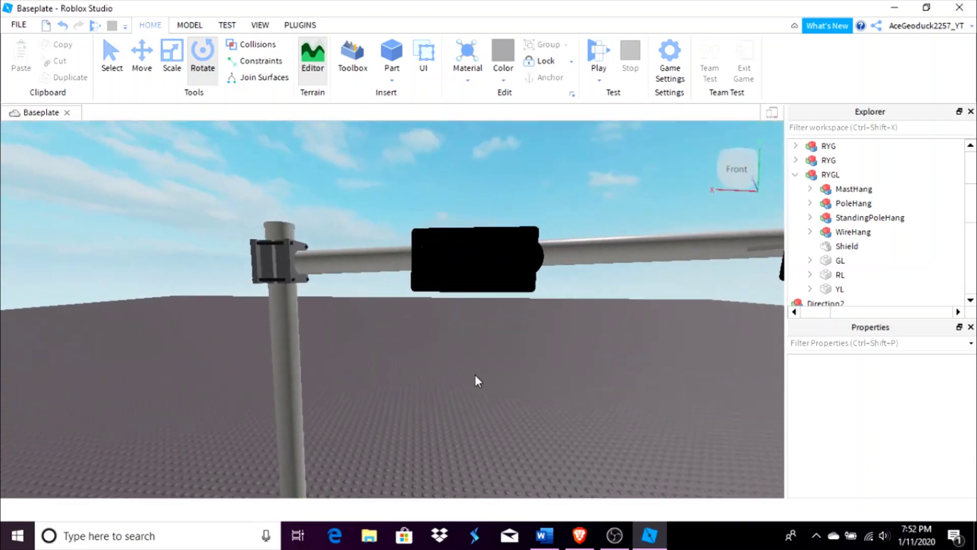
key("d")
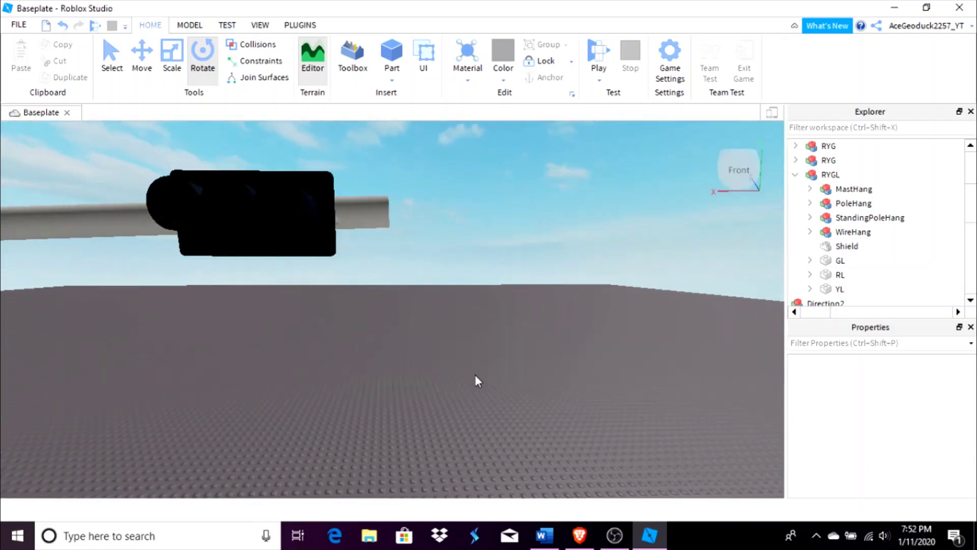
key("s")
key("a")
key("w")
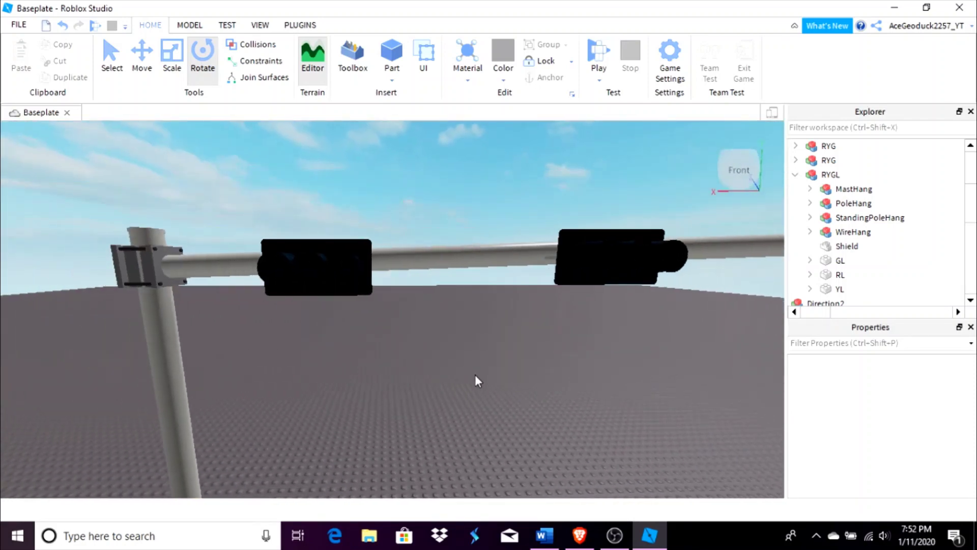
key("s")
key("a")
key("w")
right_click_drag(475, 375, 471, 367)
key("w")
key("a")
key("a")
key("w")
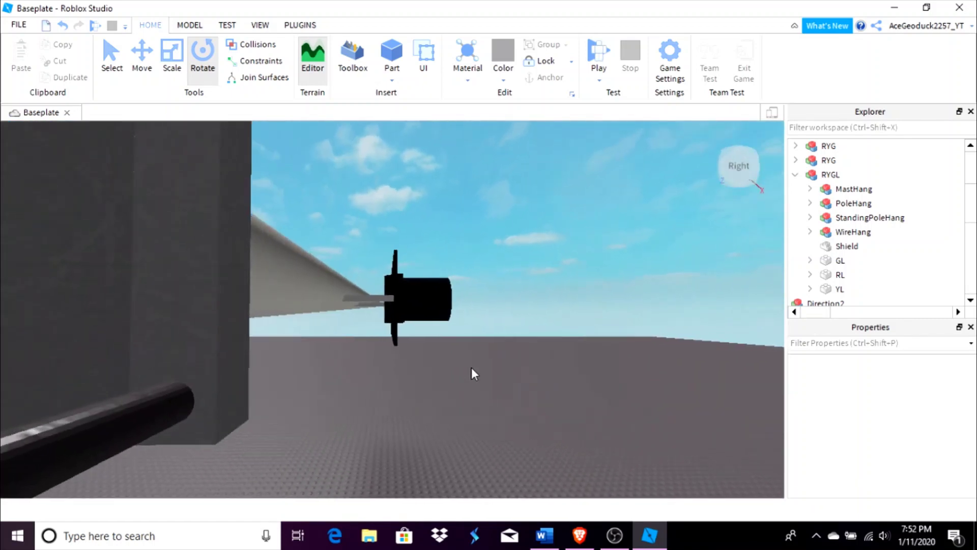
key("s")
right_click_drag(576, 383, 576, 382)
key("w")
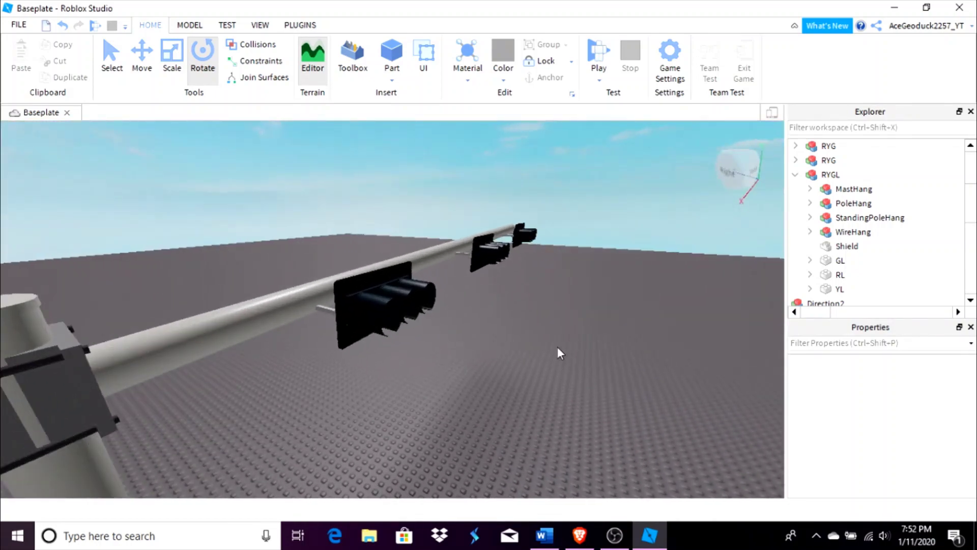
Raise both RYG models and the RYGL model slightly to line them up with the mast arm.
left_click(828, 146)
left_click(141, 58)
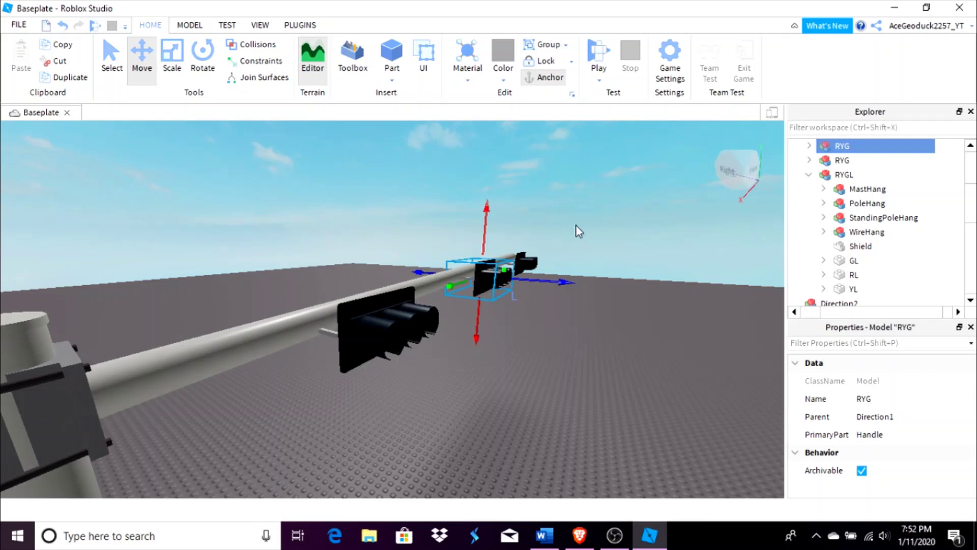
left_click(840, 161)
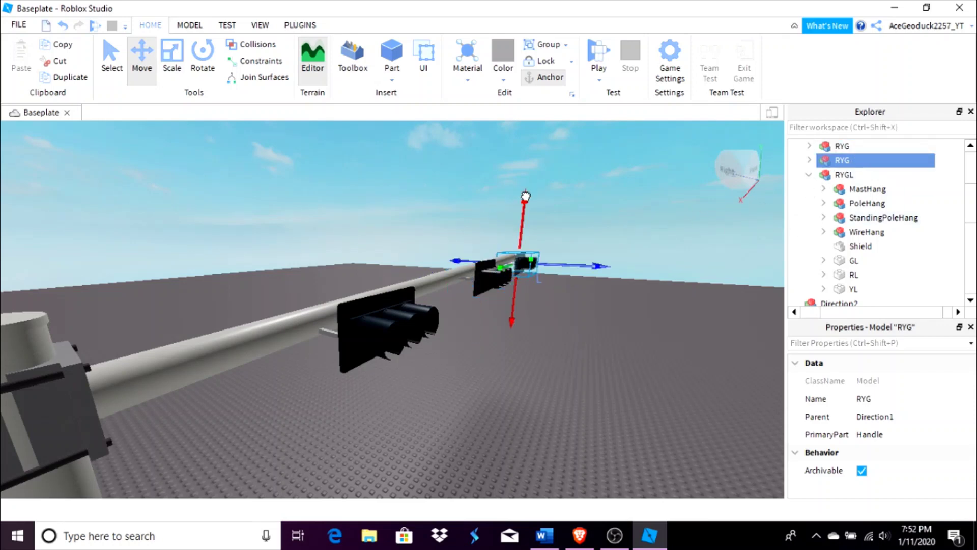
scroll(608, 270, "up", 3)
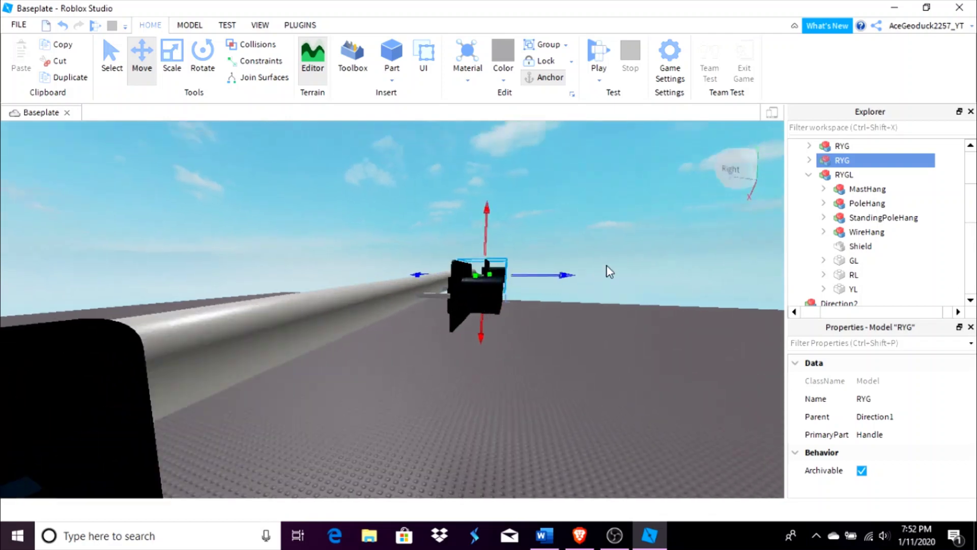
scroll(607, 267, "up", 2)
right_click_drag(606, 266, 606, 267)
scroll(605, 269, "down", 4)
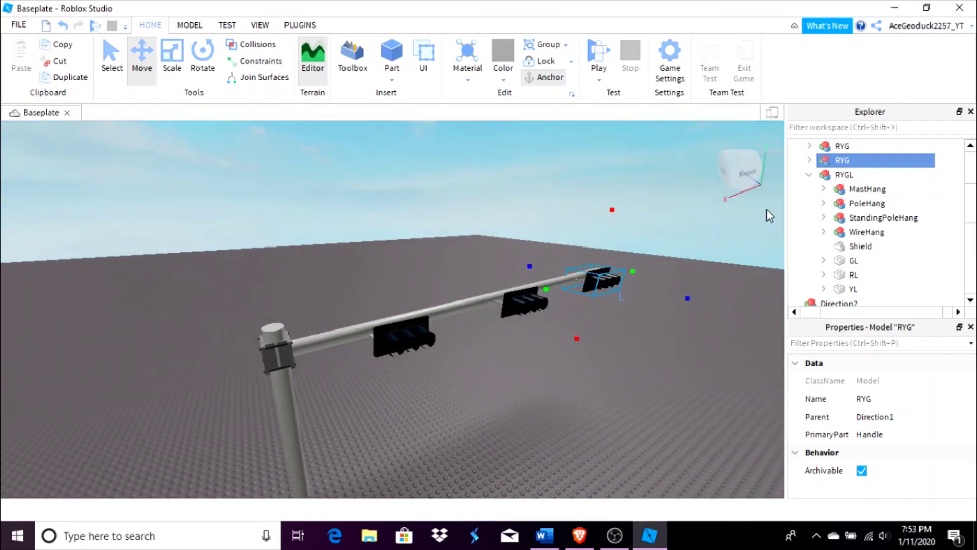
left_click(842, 175)
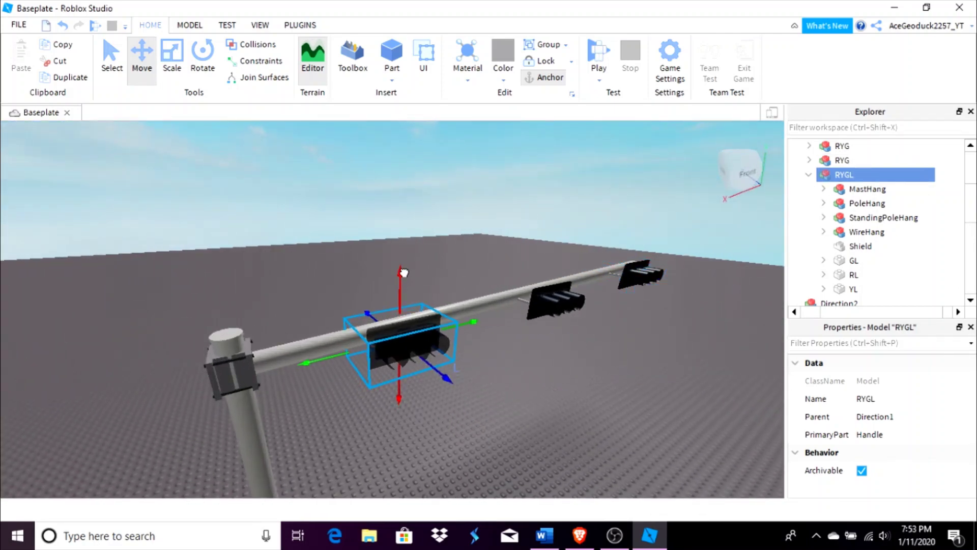
left_click(562, 387)
Run the simulation and view the lights of the three signal heads from the front with the Studio+ panel closed.
right_click_drag(562, 386, 562, 386)
scroll(561, 387, "down", 4)
scroll(562, 386, "up", 2)
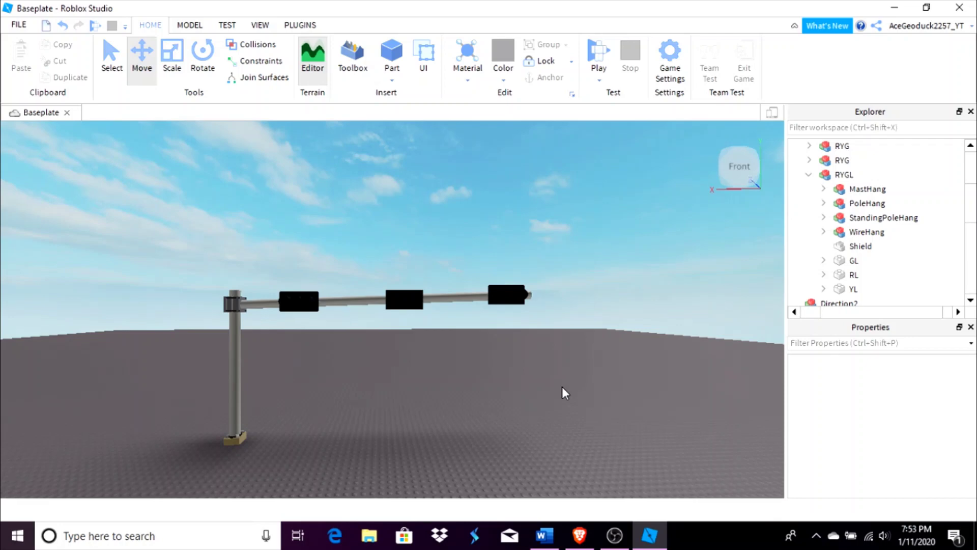
left_click(600, 77)
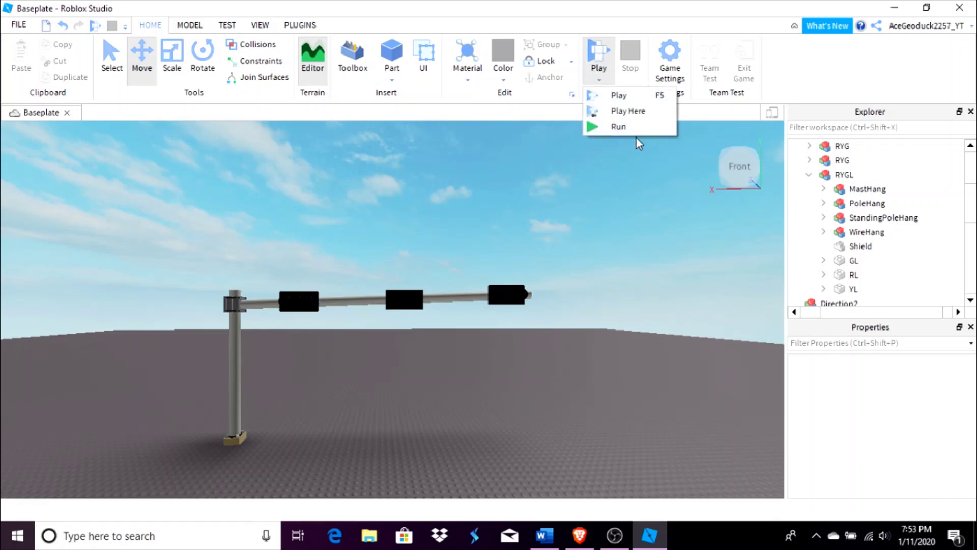
left_click(630, 127)
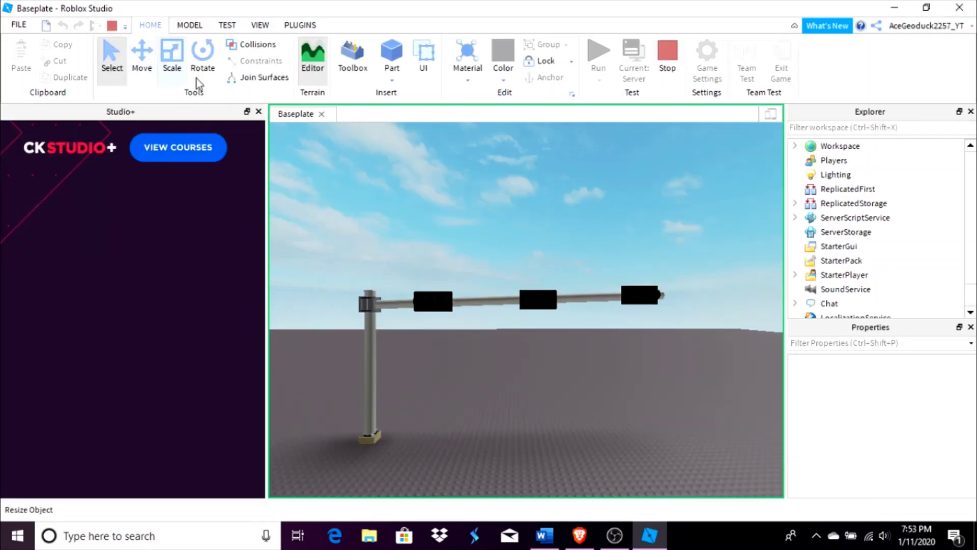
left_click(259, 111)
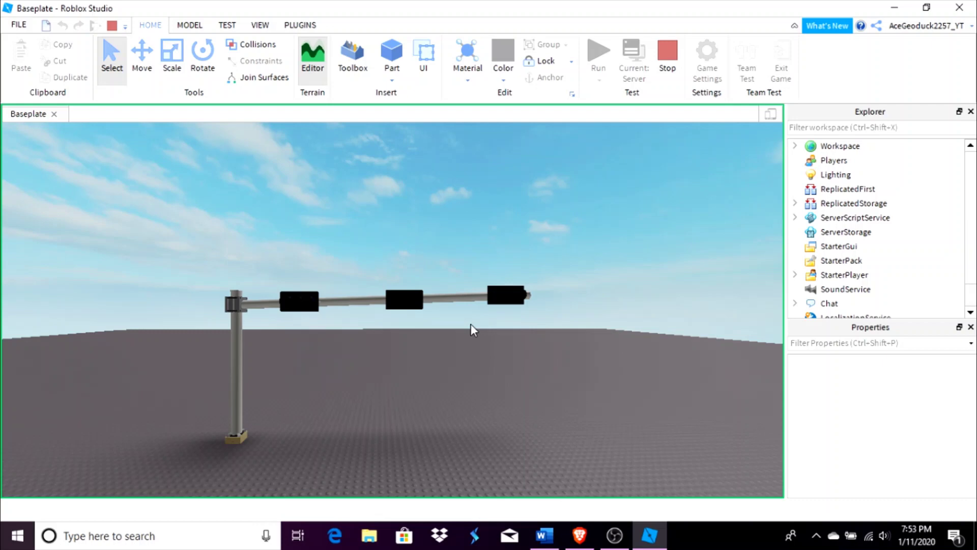
right_click_drag(560, 397, 560, 398)
key("s")
key("w")
key("d")
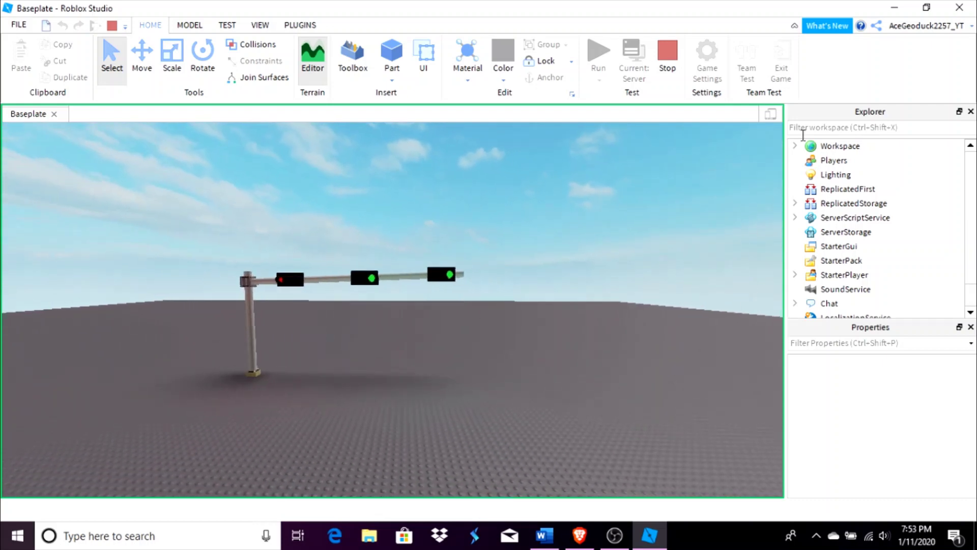
Look through the running Signal model down to the signal heads in Direction1, and collapse the model again.
left_click(795, 146)
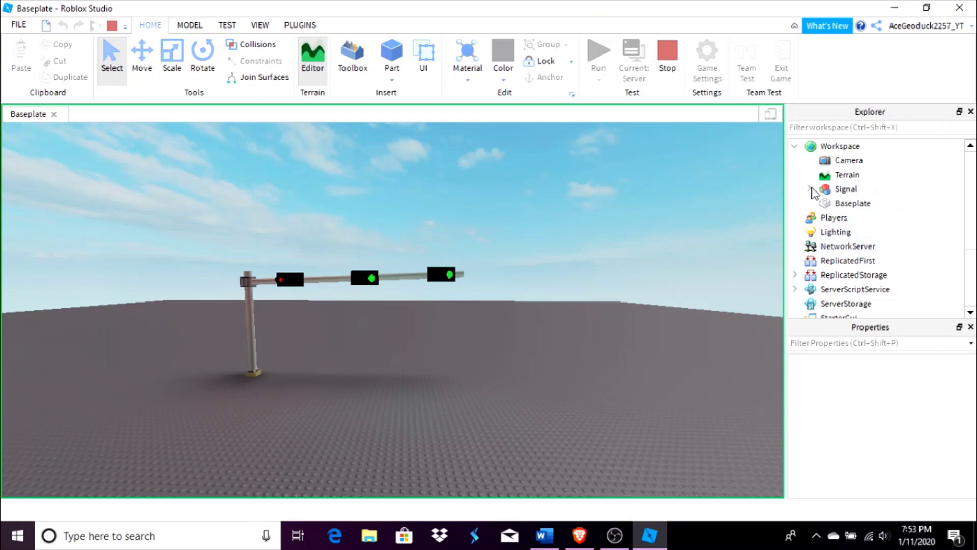
left_click(810, 189)
scroll(844, 227, "down", 1)
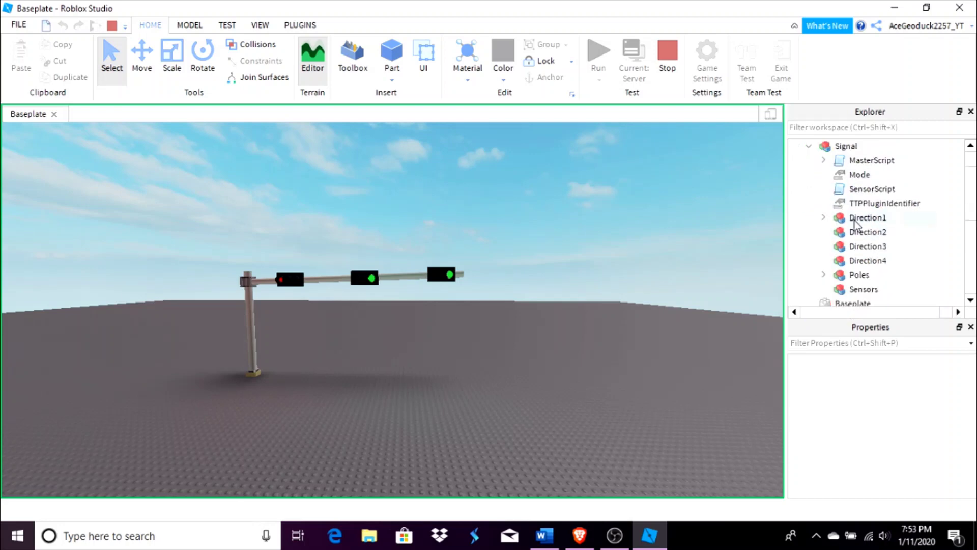
left_click(823, 217)
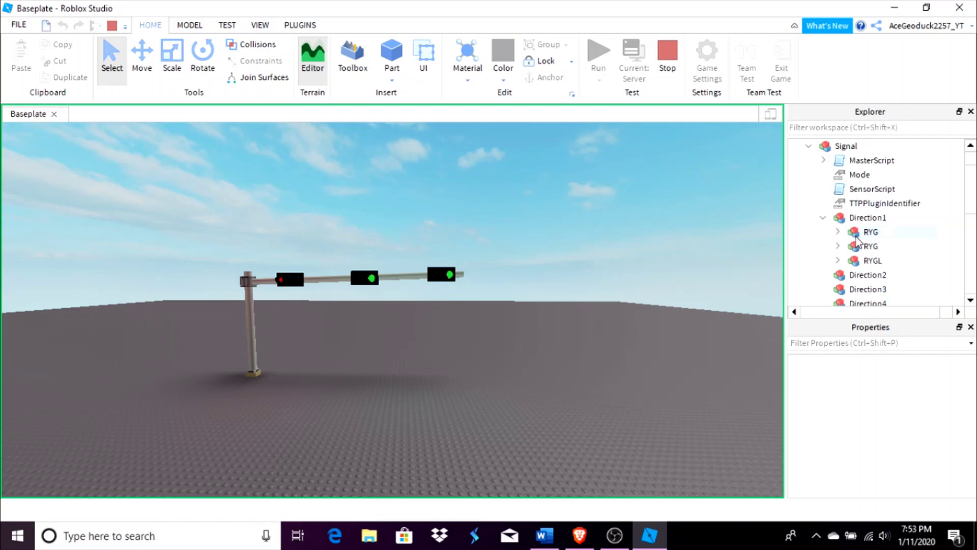
left_click(824, 218)
left_click(809, 146)
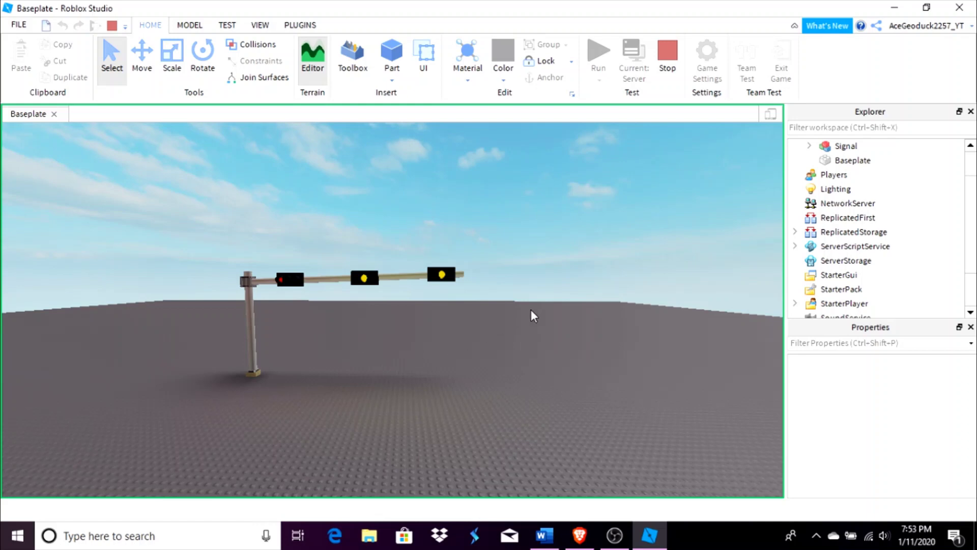
Watch the signal heads cycle through their light phases and stop the simulation.
key("a")
right_click_drag(530, 309, 536, 307)
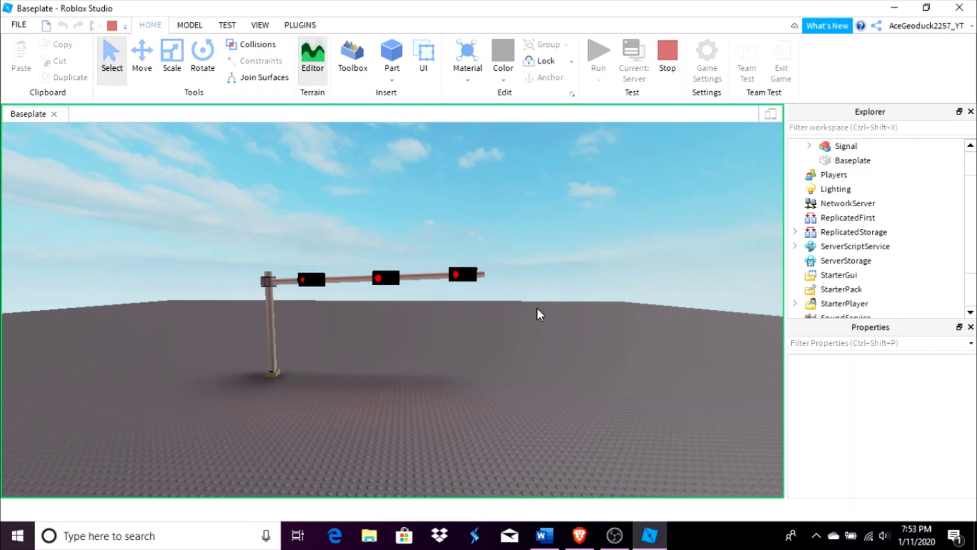
left_click(665, 69)
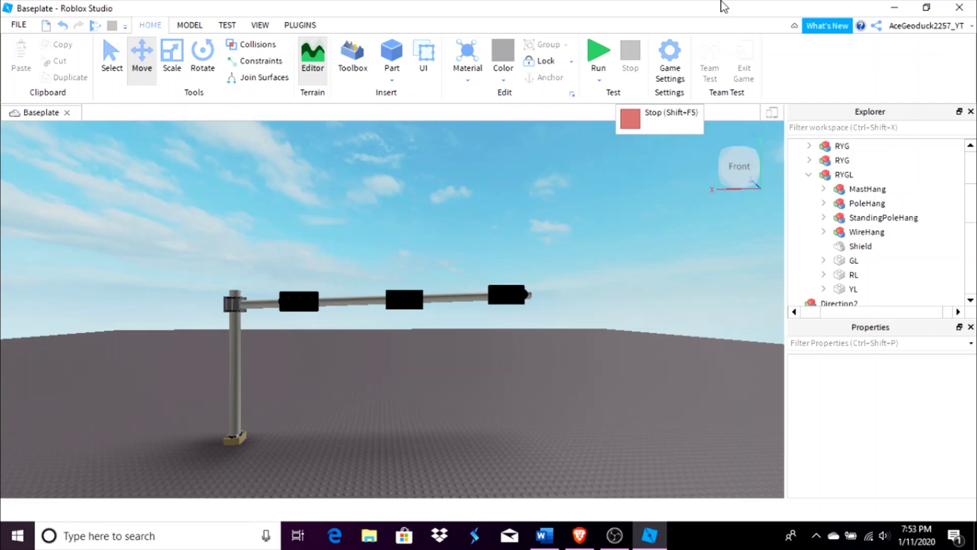
Inspect the signal heads and their brackets from behind the mast arm.
scroll(640, 268, "up", 5)
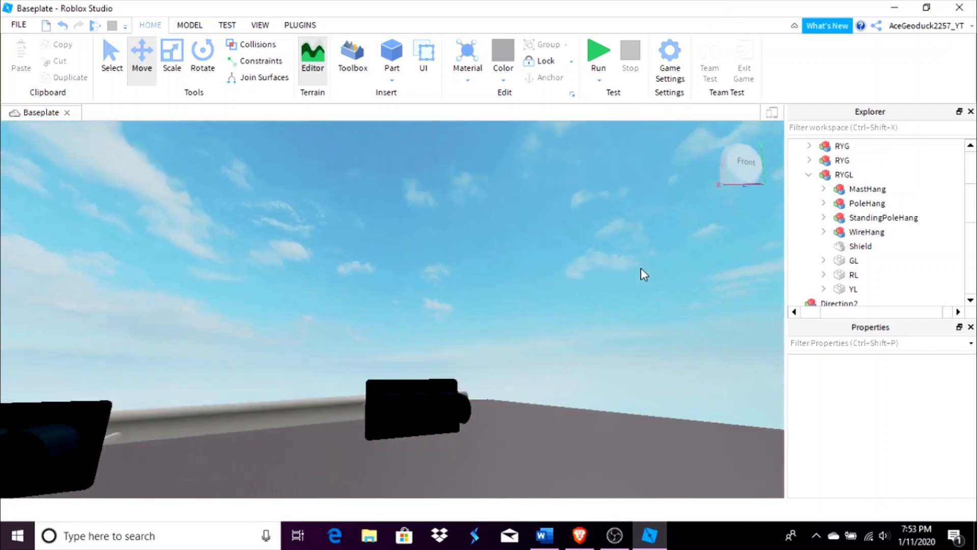
right_click_drag(641, 267, 640, 268)
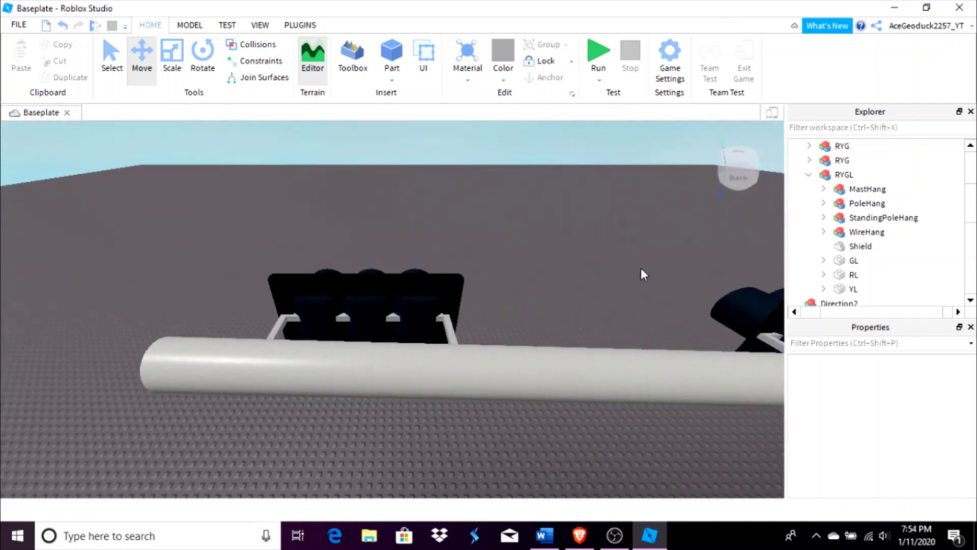
scroll(640, 267, "down", 8)
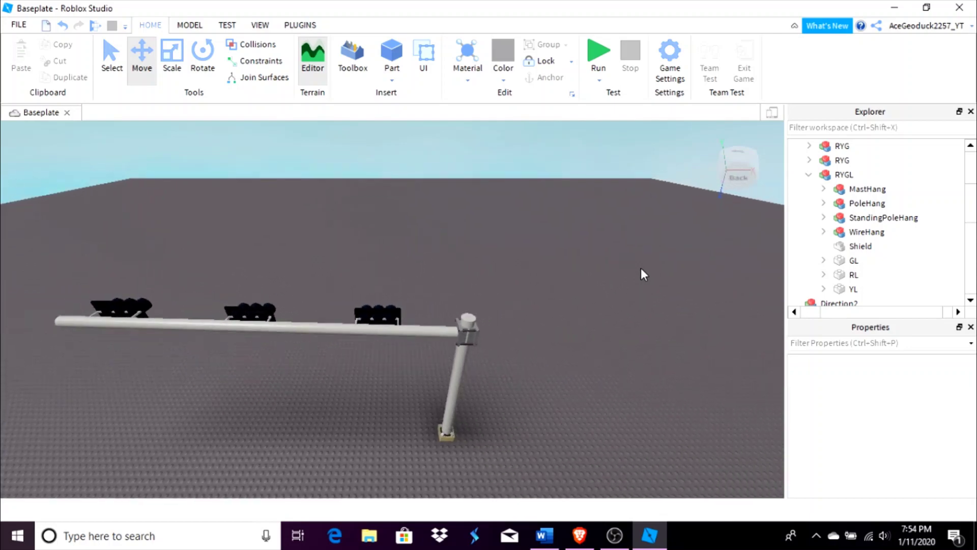
Rotate the Flat part of GL in the RYGL signal head a quarter turn to run horizontally along the head's back.
key("a")
key("w")
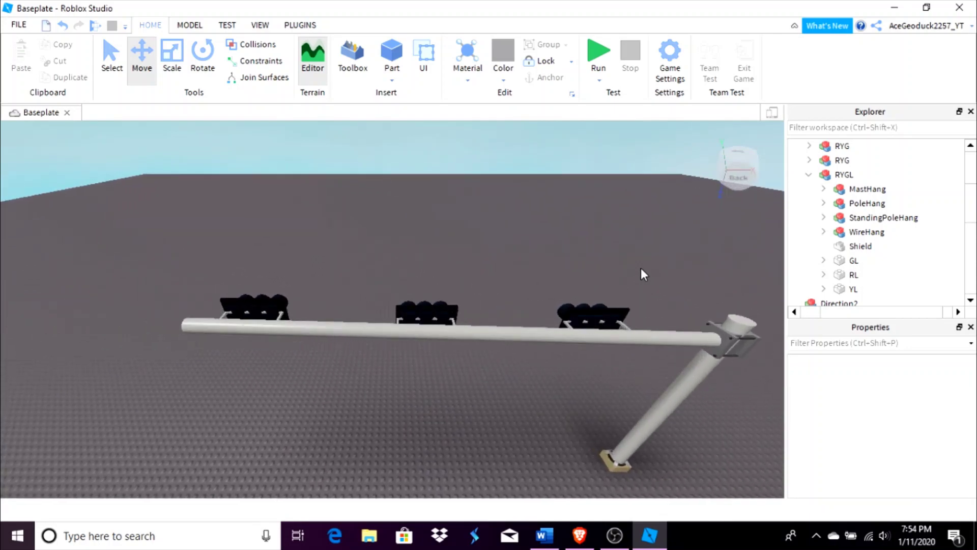
right_click_drag(664, 255, 664, 254)
key("w")
key("w")
key("s")
key("w")
key("s")
key("d")
key("w")
key("s")
key("w")
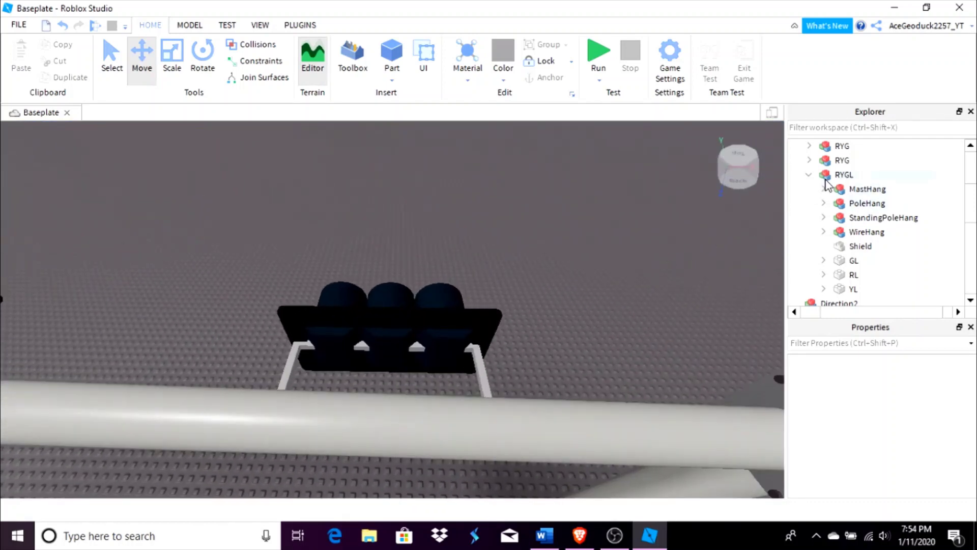
left_click(837, 175)
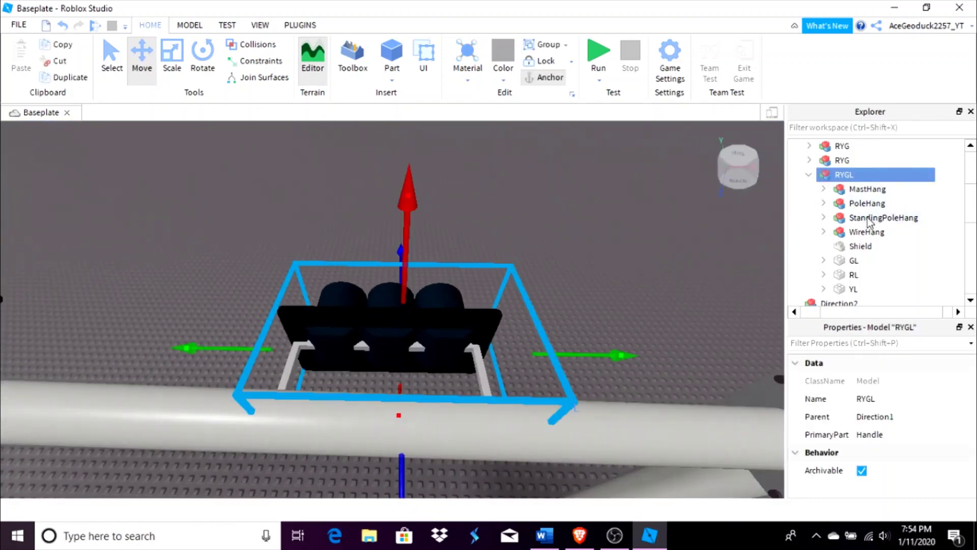
left_click(824, 261)
left_click(850, 254)
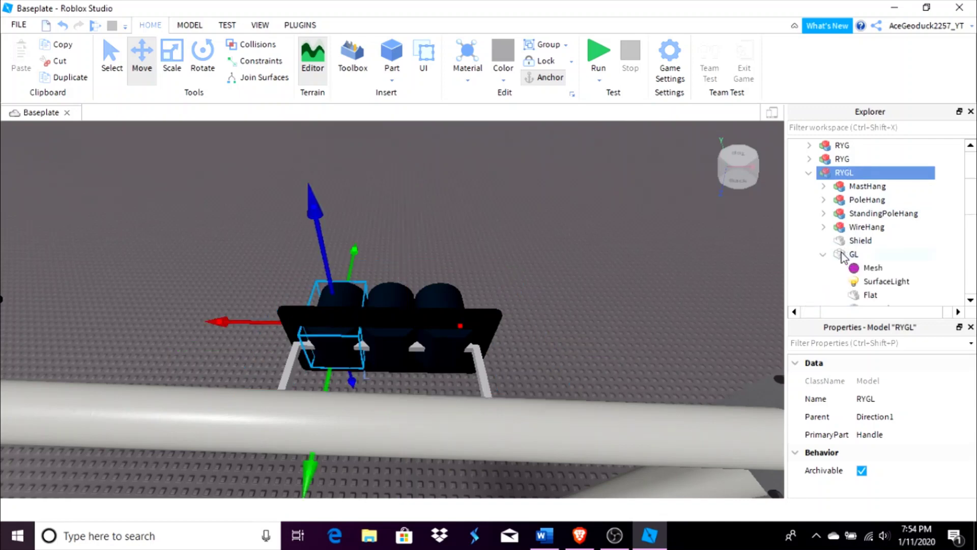
scroll(853, 265, "down", 1)
left_click(863, 254)
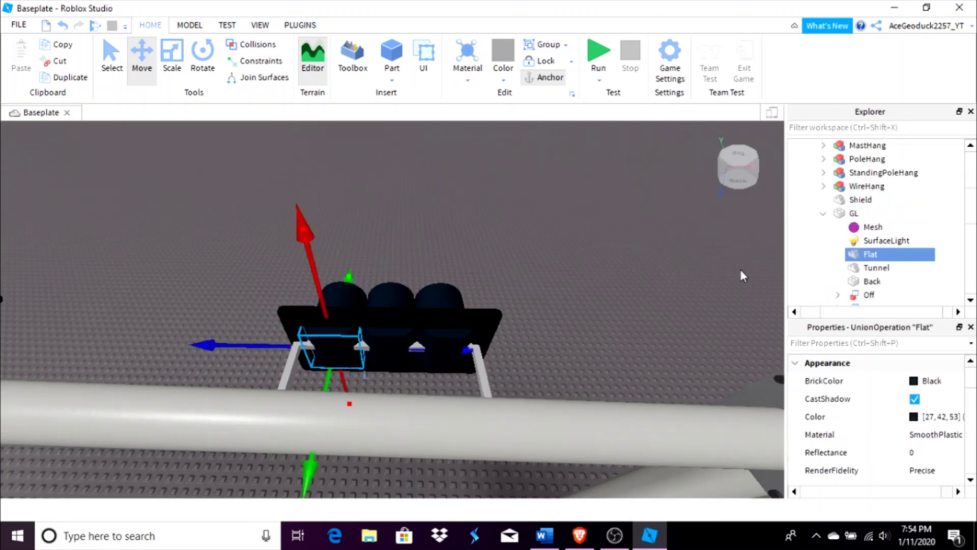
left_click(203, 61)
left_click_drag(471, 378, 496, 402)
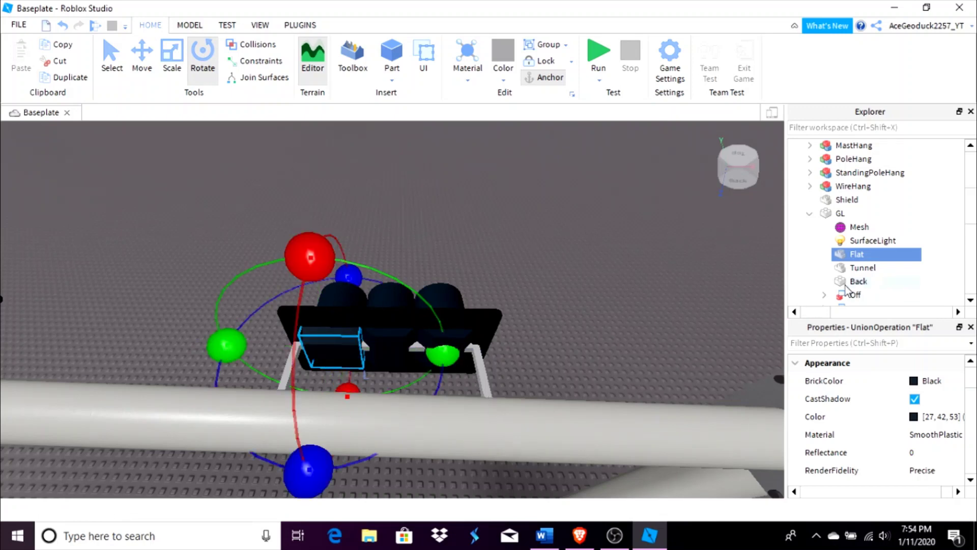
left_click(810, 215)
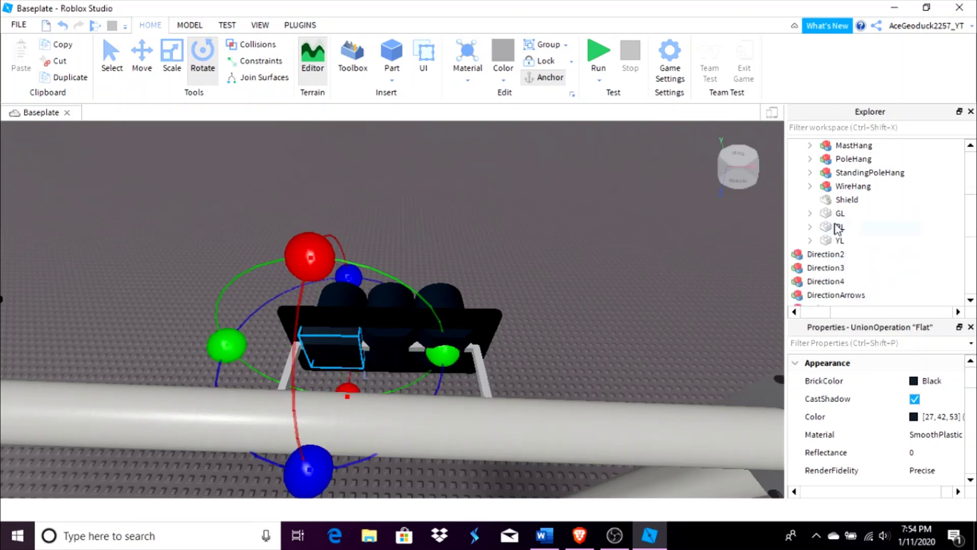
Rotate the Flat part of RL in the same signal head a quarter turn to match the one in GL.
left_click(835, 228)
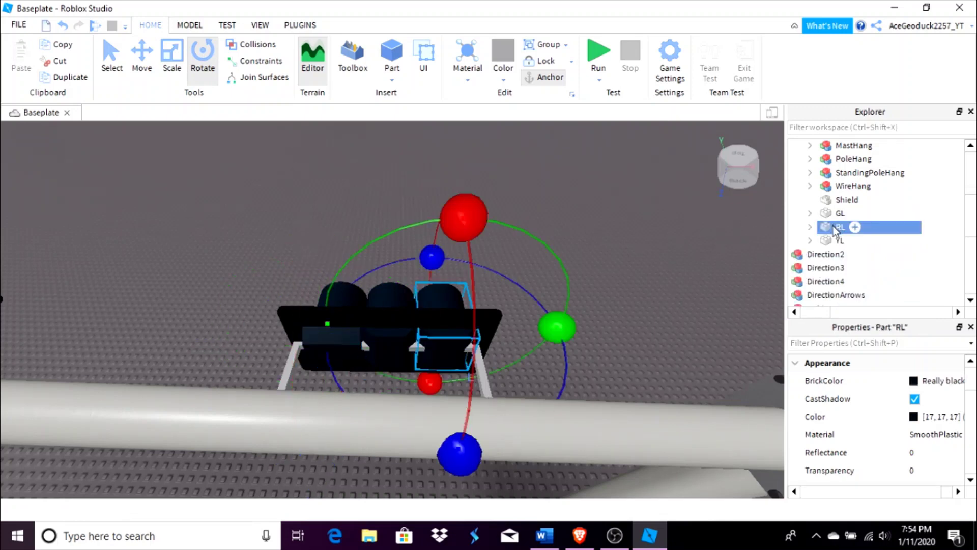
left_click(809, 227)
left_click(857, 267)
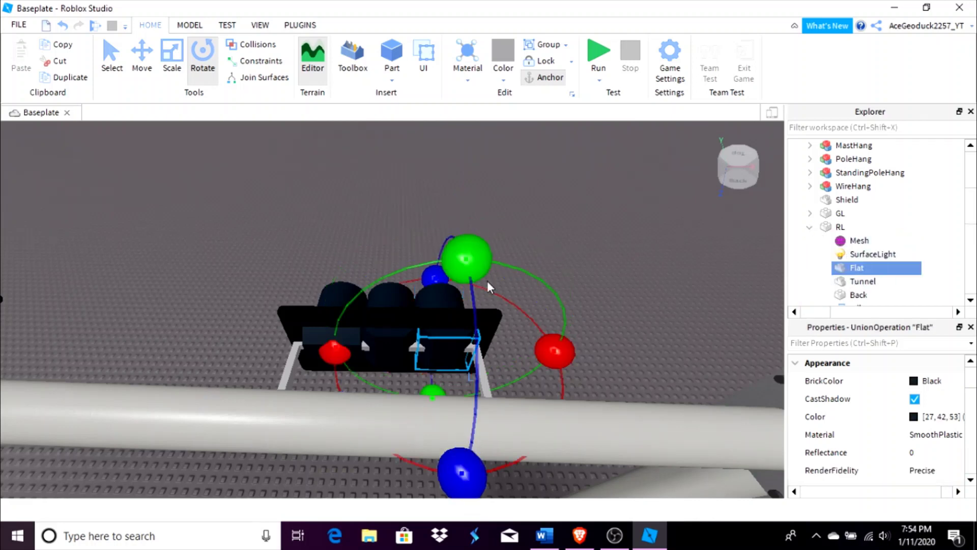
left_click_drag(488, 288, 676, 376)
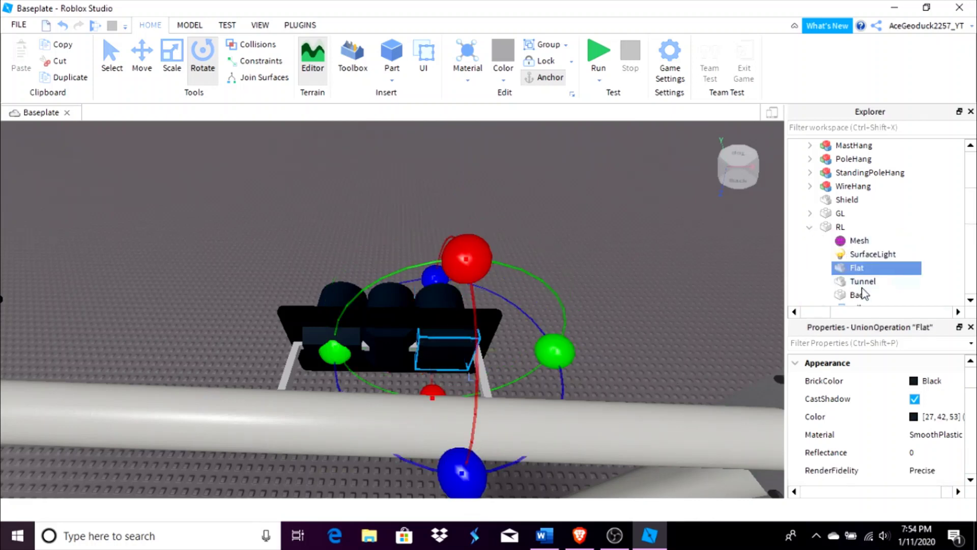
left_click(809, 227)
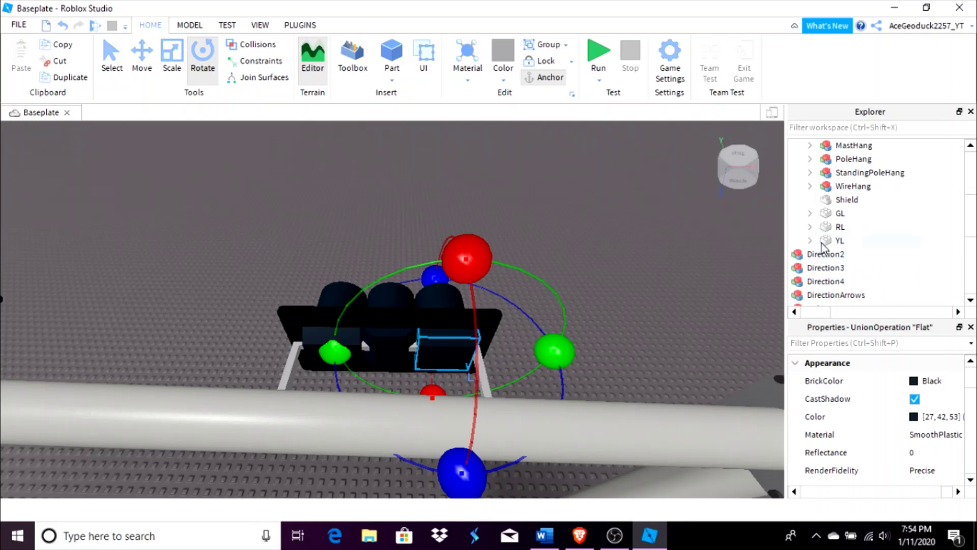
Rotate the Flat part of YL a quarter turn to line up with the other two along the head's back.
left_click(823, 243)
left_click(810, 240)
scroll(853, 278, "down", 1)
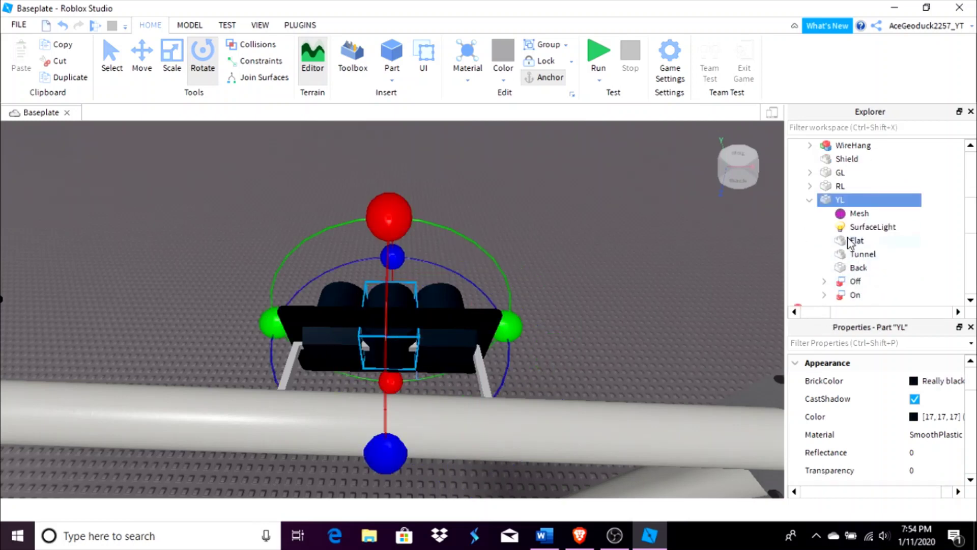
left_click(856, 240)
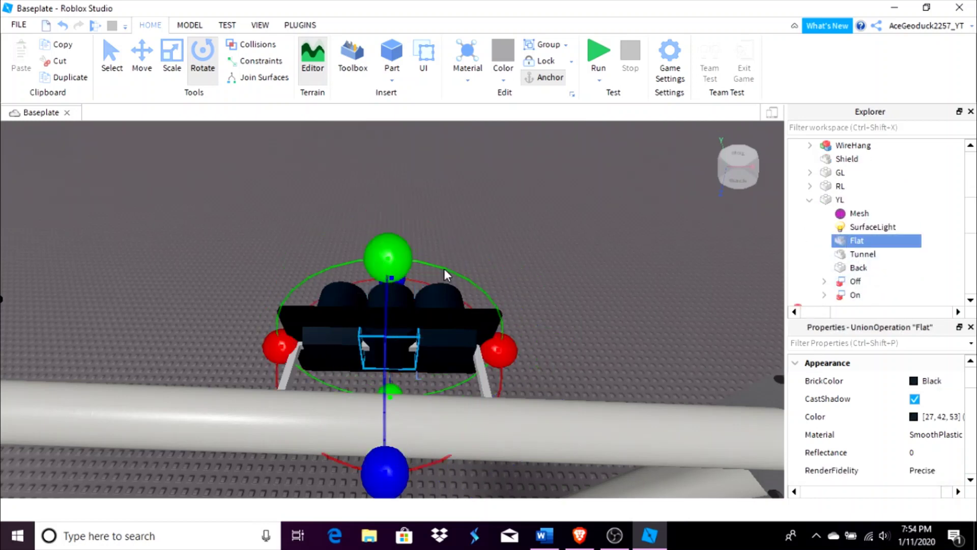
left_click(612, 285)
Check the back of the RYGL head and its YL parts Tunnel, Back and Flat, and collapse the RYGL model.
scroll(452, 340, "down", 3)
scroll(452, 349, "up", 3)
key("a")
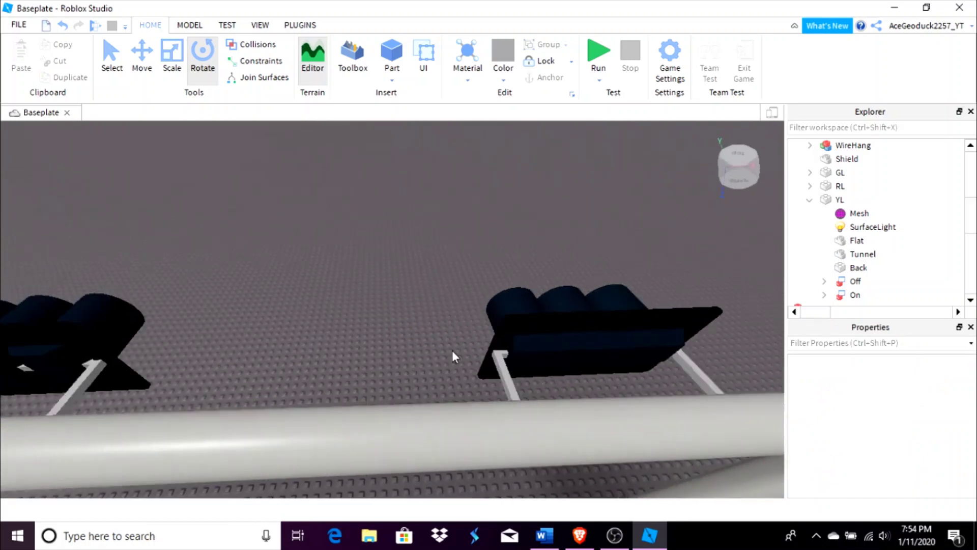
key("d")
right_click_drag(464, 373, 465, 373)
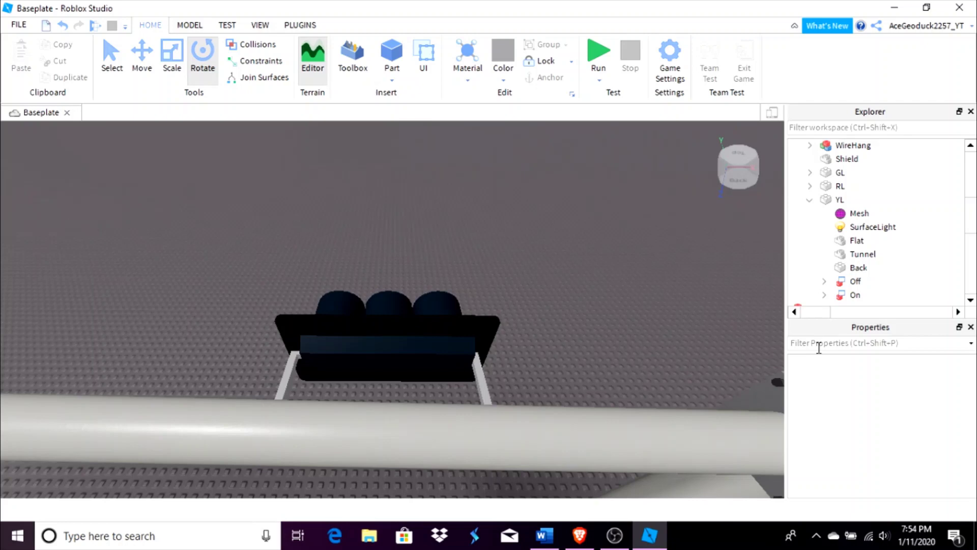
left_click(864, 256)
left_click(865, 267)
left_click(865, 241)
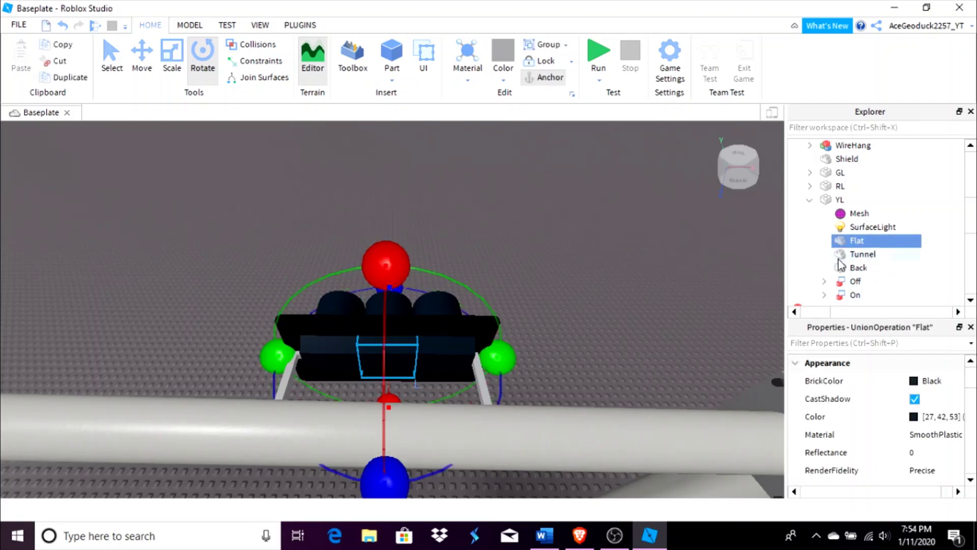
scroll(814, 213, "up", 3)
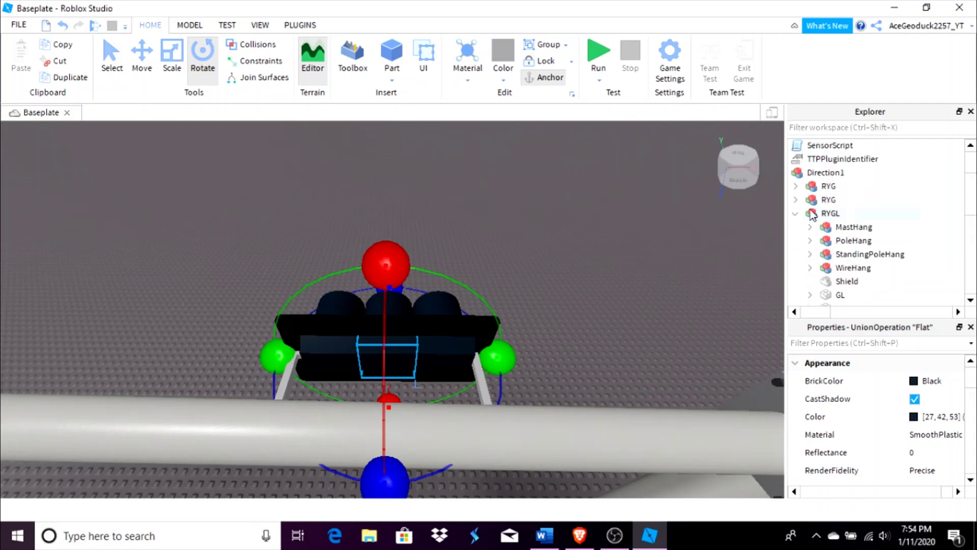
left_click(796, 214)
left_click(552, 283)
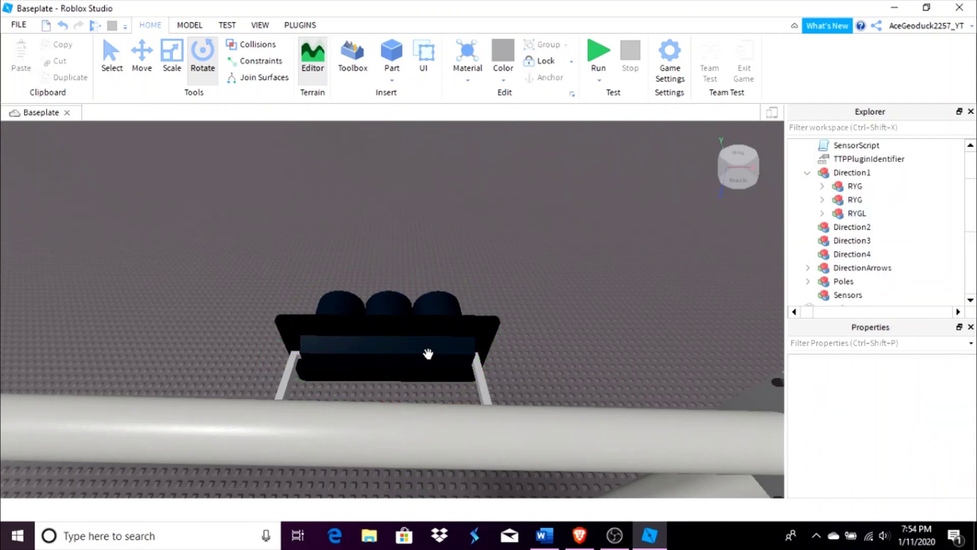
Run the simulation with the Studio+ panel closed and view the whole mast-arm signal from the front.
right_click_drag(490, 402, 489, 402)
key("s")
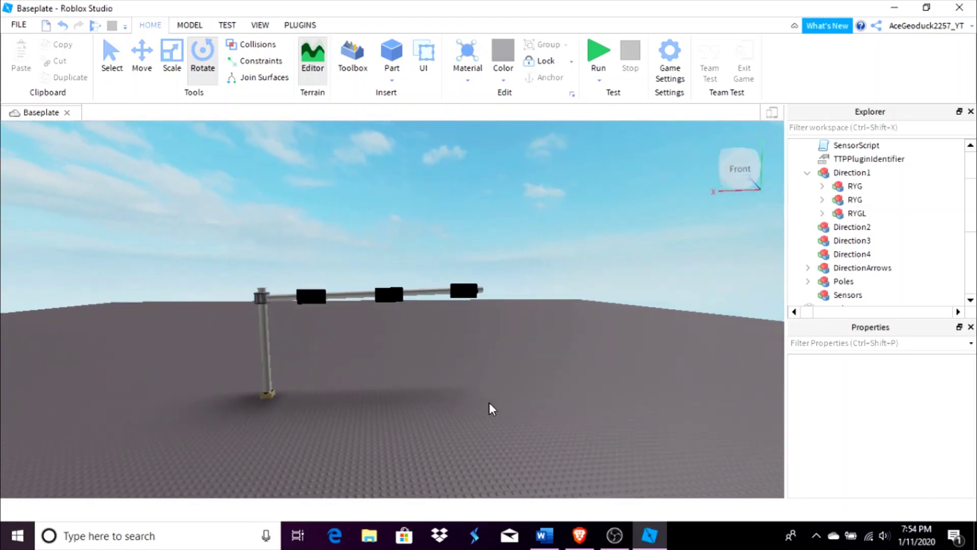
scroll(482, 401, "up", 5)
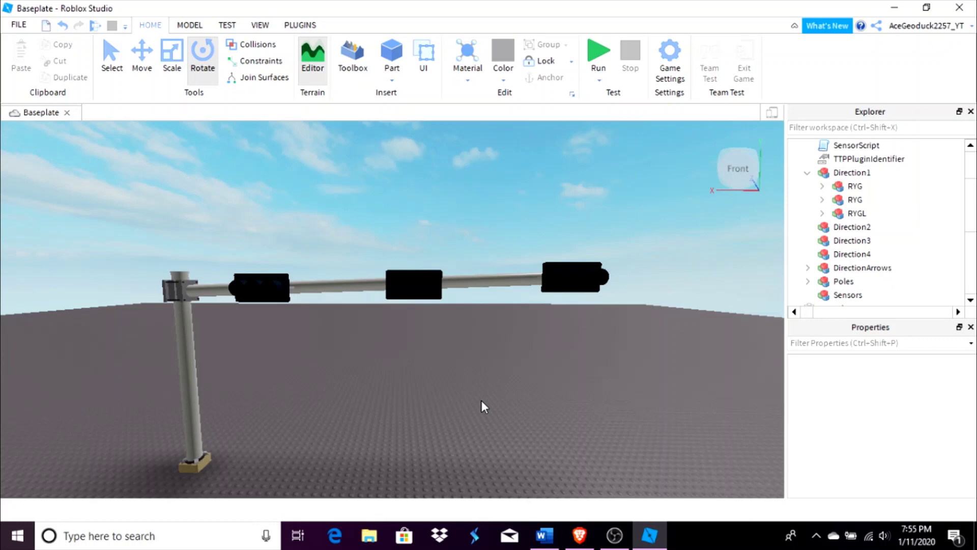
key("a")
key("w")
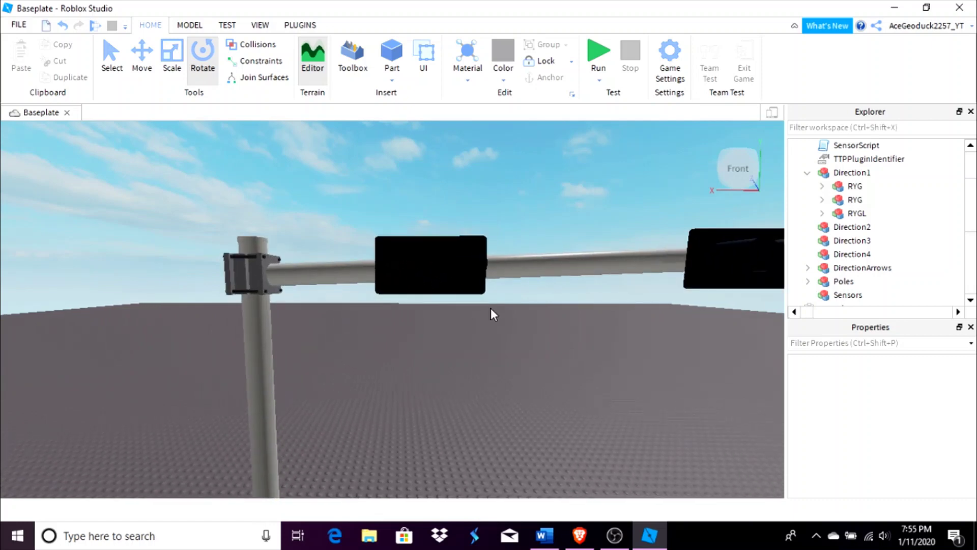
key("d")
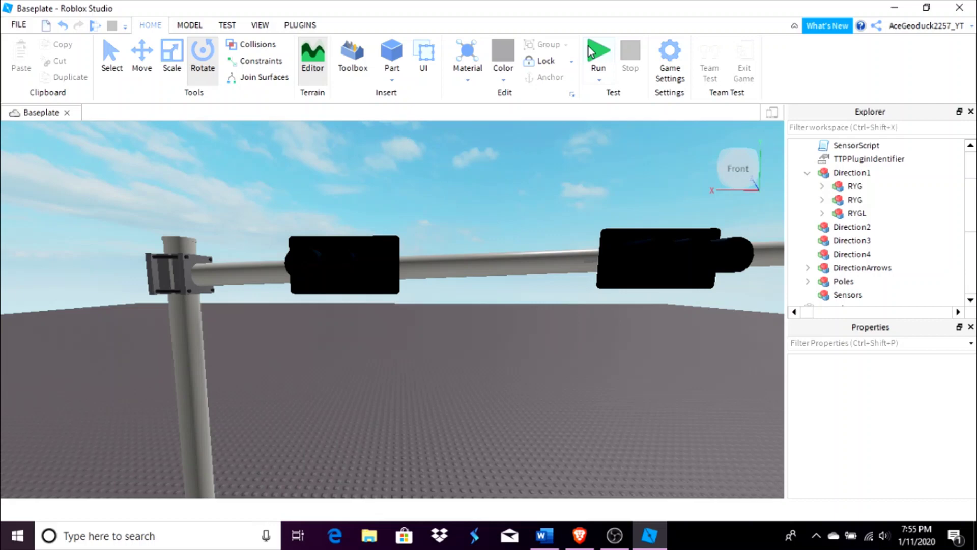
left_click(598, 66)
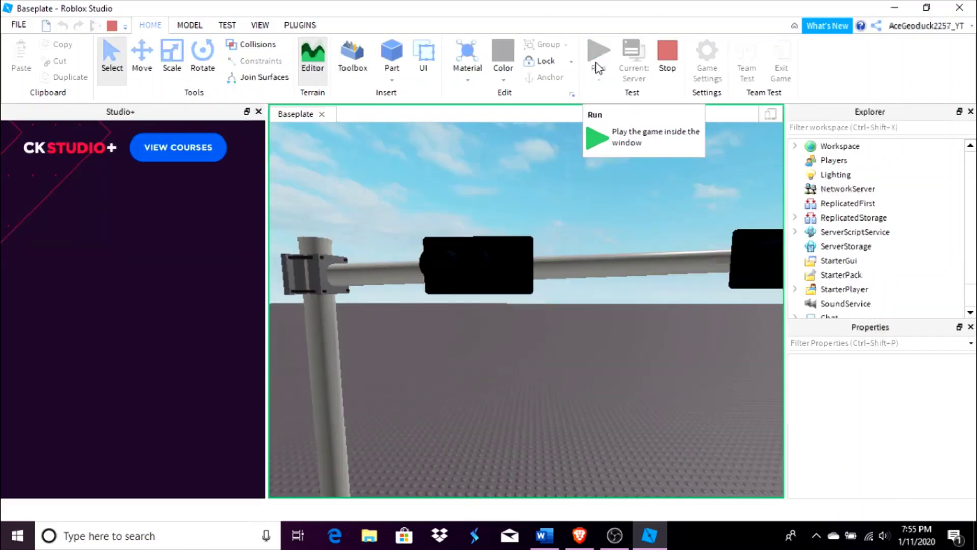
left_click(258, 111)
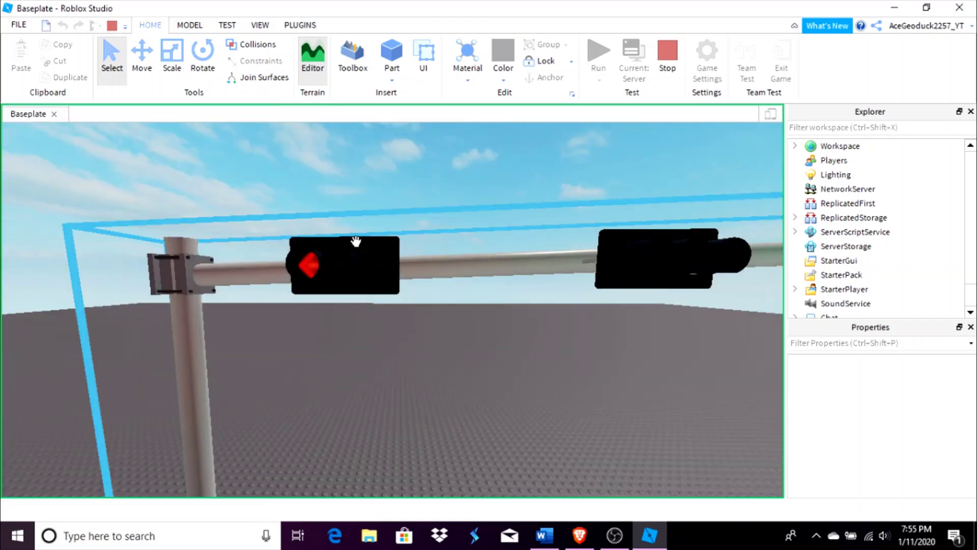
scroll(358, 241, "down", 5)
right_click_drag(556, 345, 555, 345)
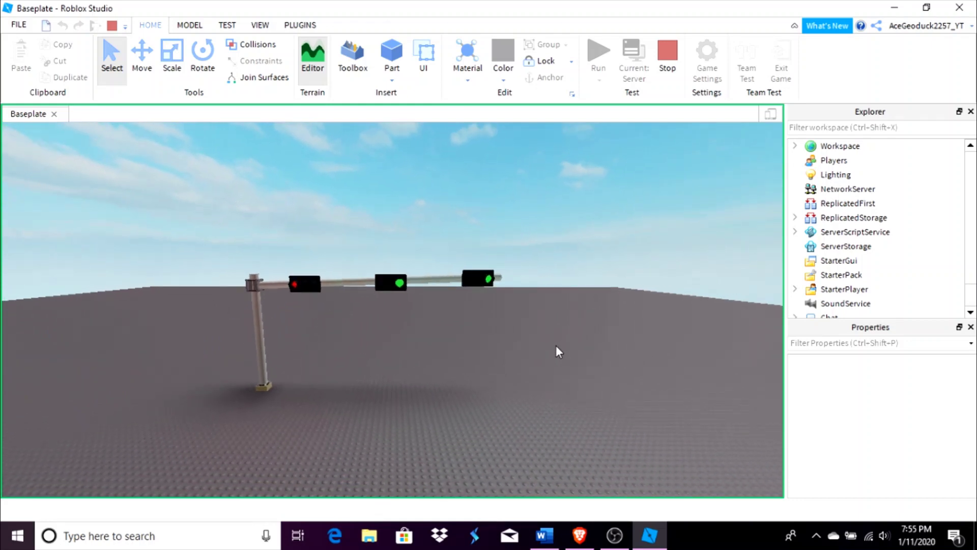